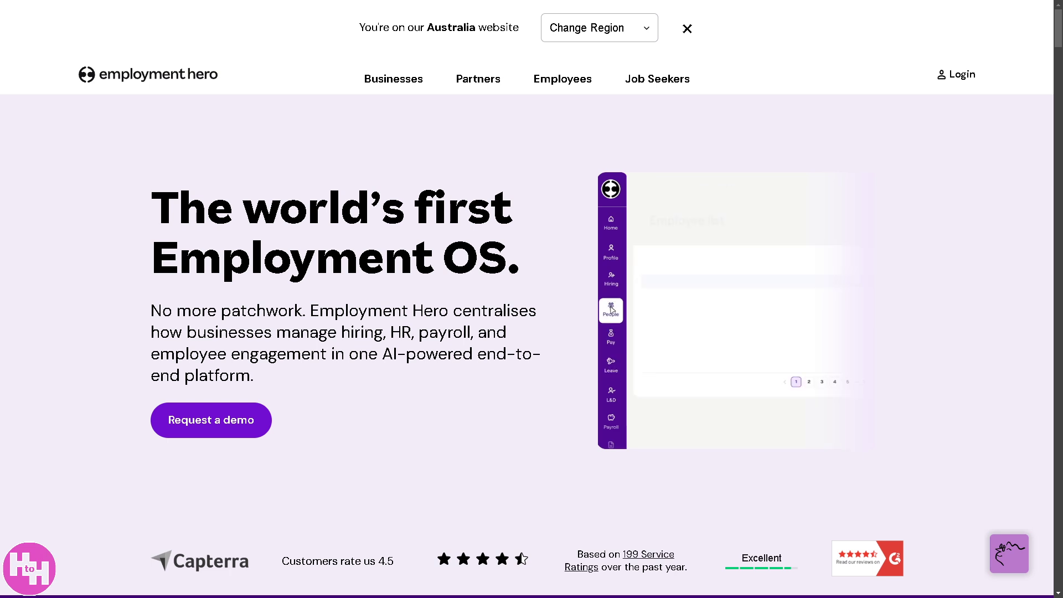
- Scroll down the Employment Hero homepage and toggle browser full-screen off and back on with F11
scroll(155, 404, "down", 5)
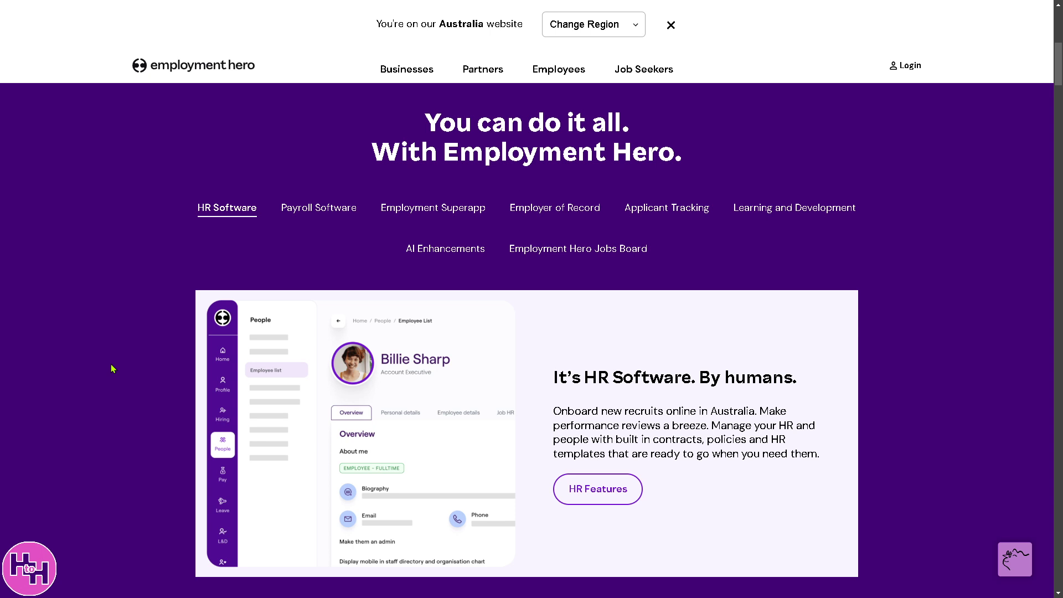
key("F11")
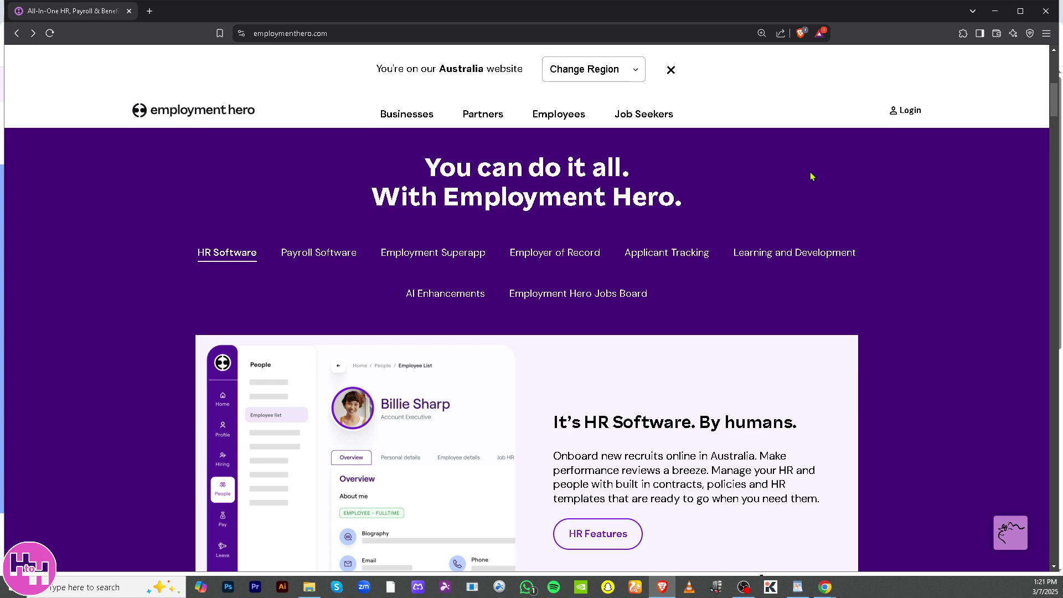
key("F11")
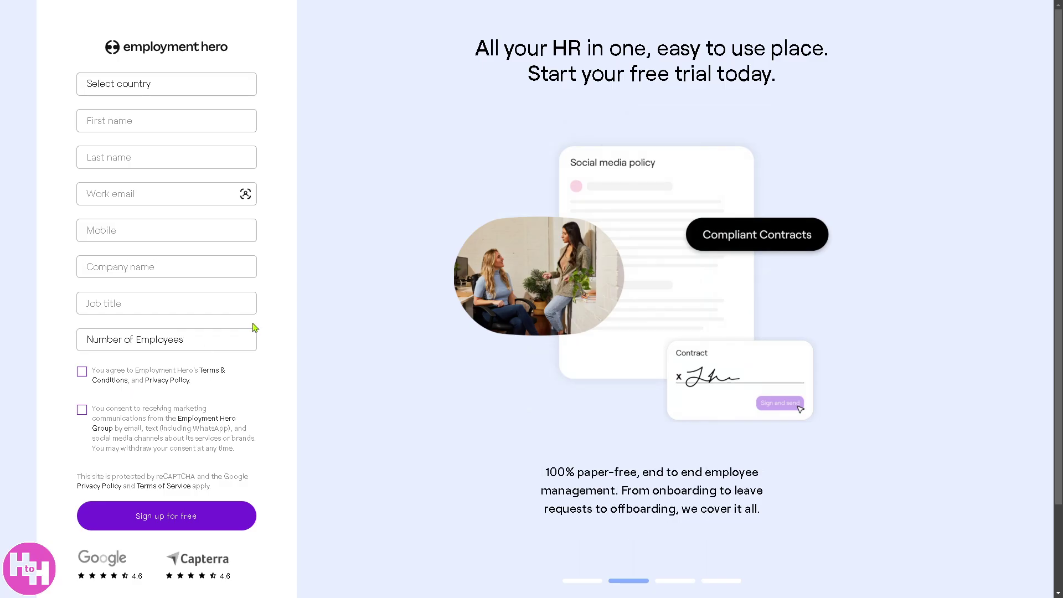
- Open the sign-up country list and close it without choosing a country
left_click(221, 87)
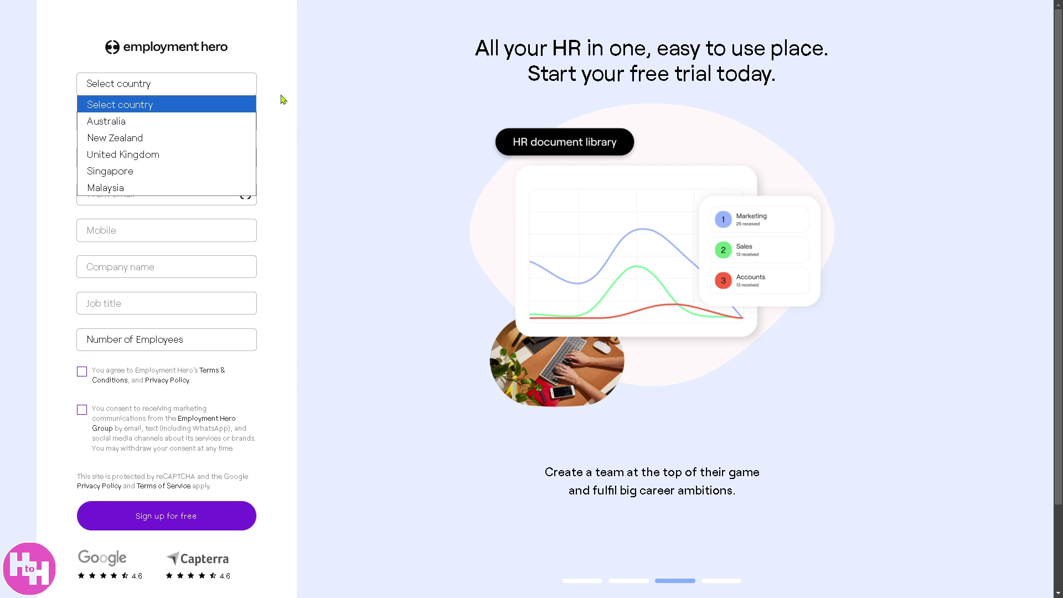
left_click(396, 133)
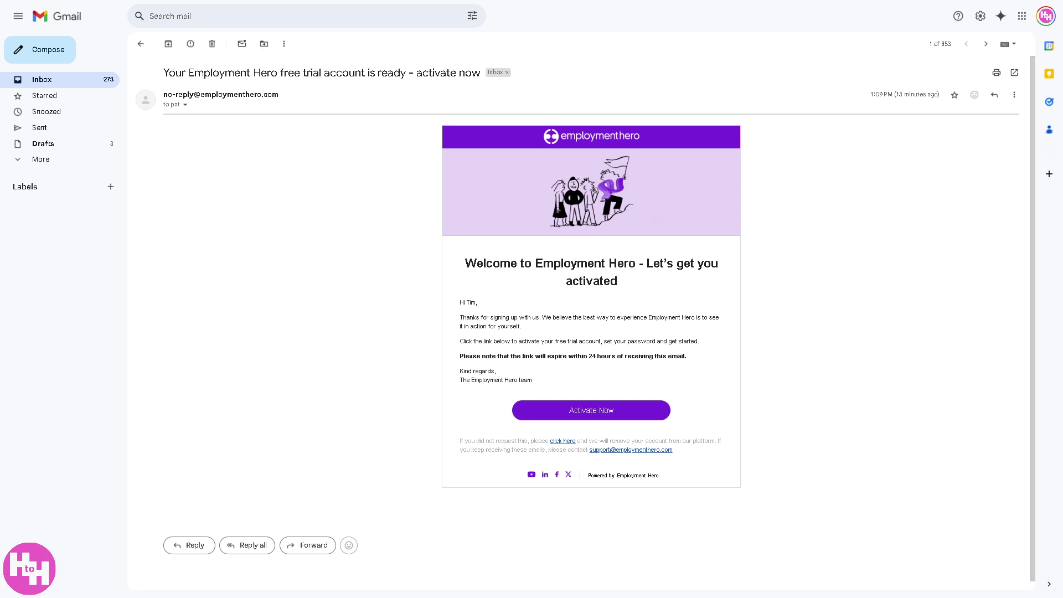
- Activate the free trial account using the email's Activate Now link
left_click(562, 414)
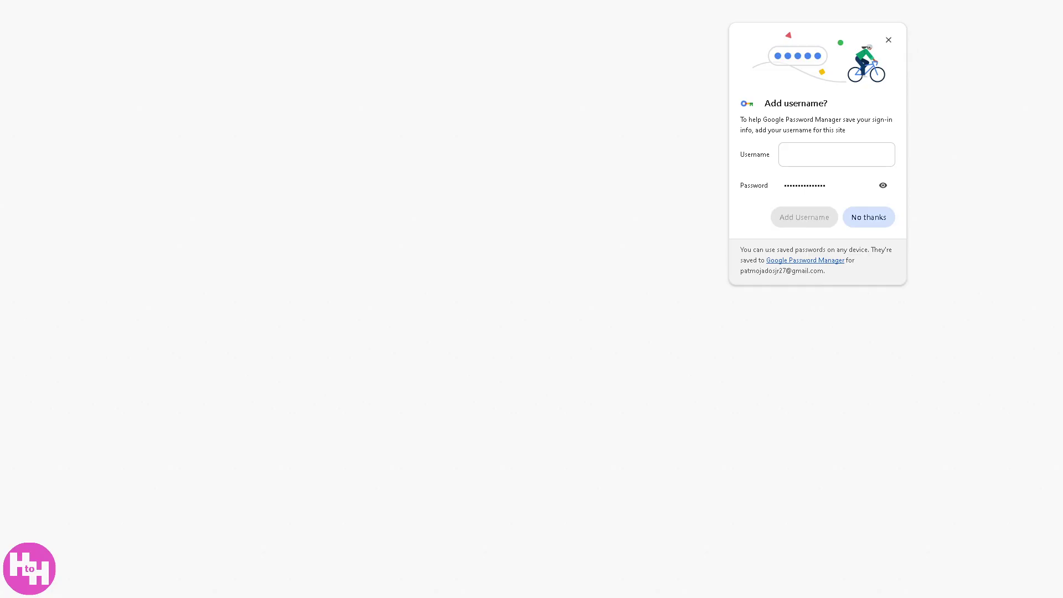
- Decline Chrome's offer to save a username with the new password
left_click(866, 217)
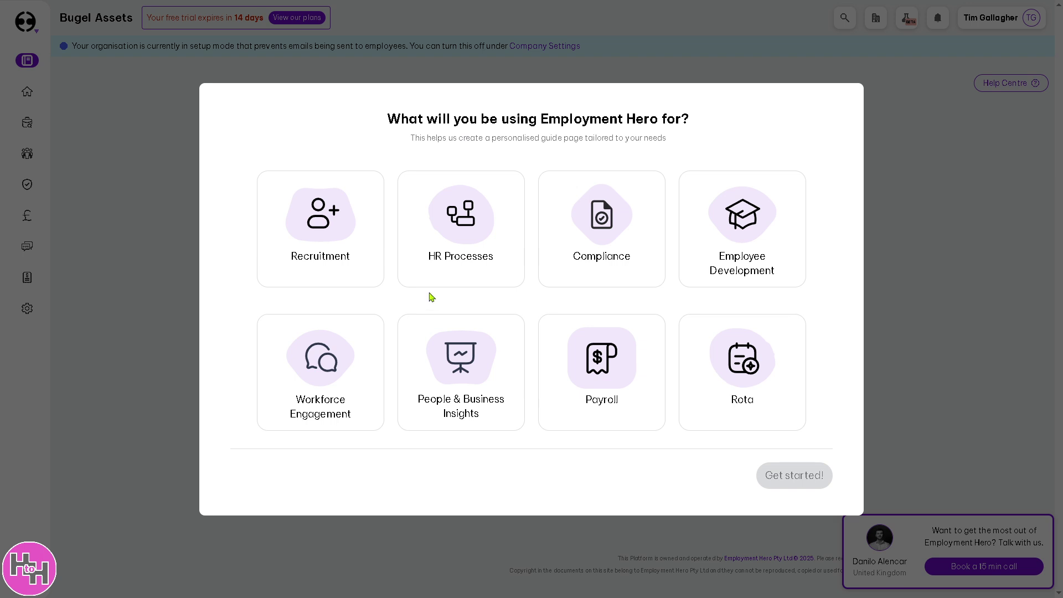
- Choose HR Processes as the main goal, pause the explainer video, and proceed into the trial organisation
left_click(468, 235)
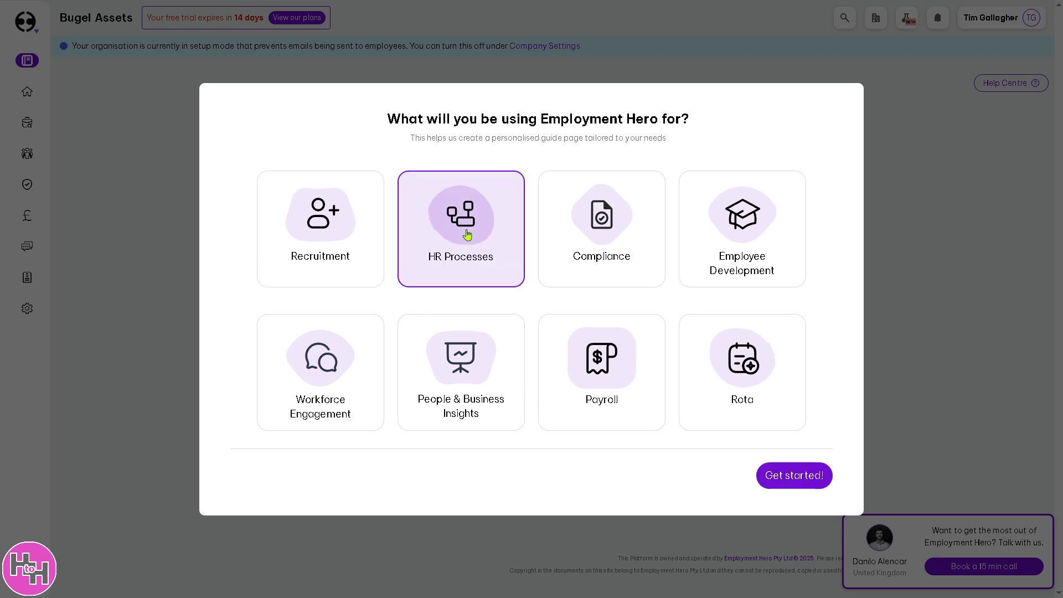
left_click(807, 485)
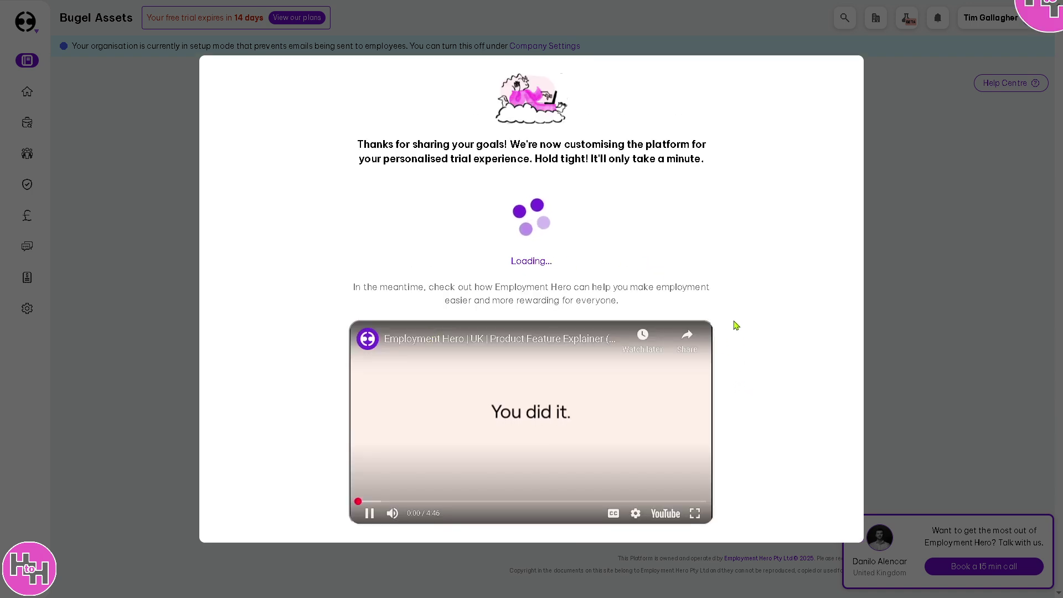
left_click(370, 520)
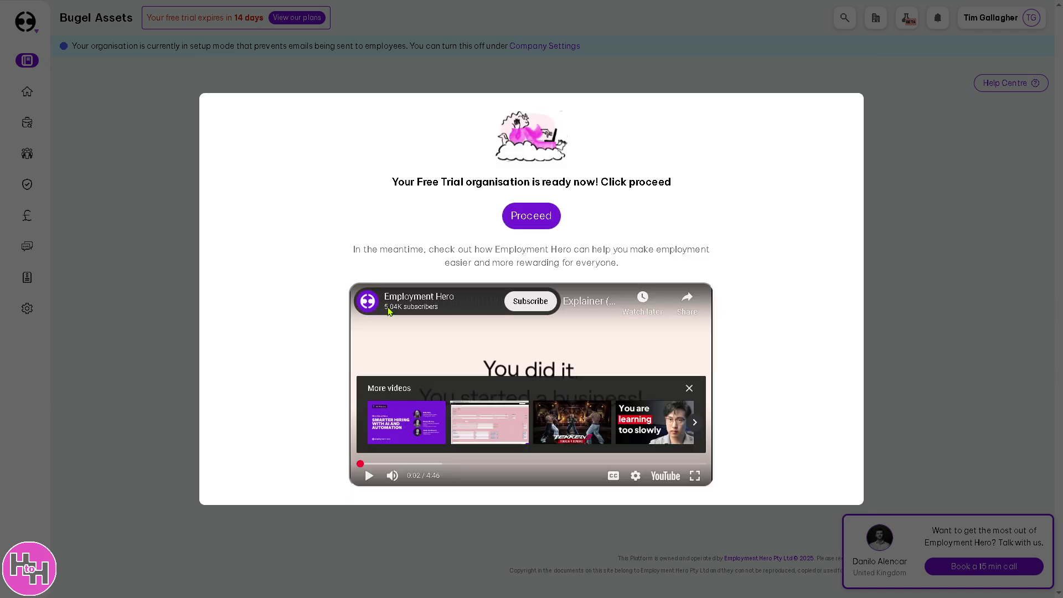
left_click(529, 221)
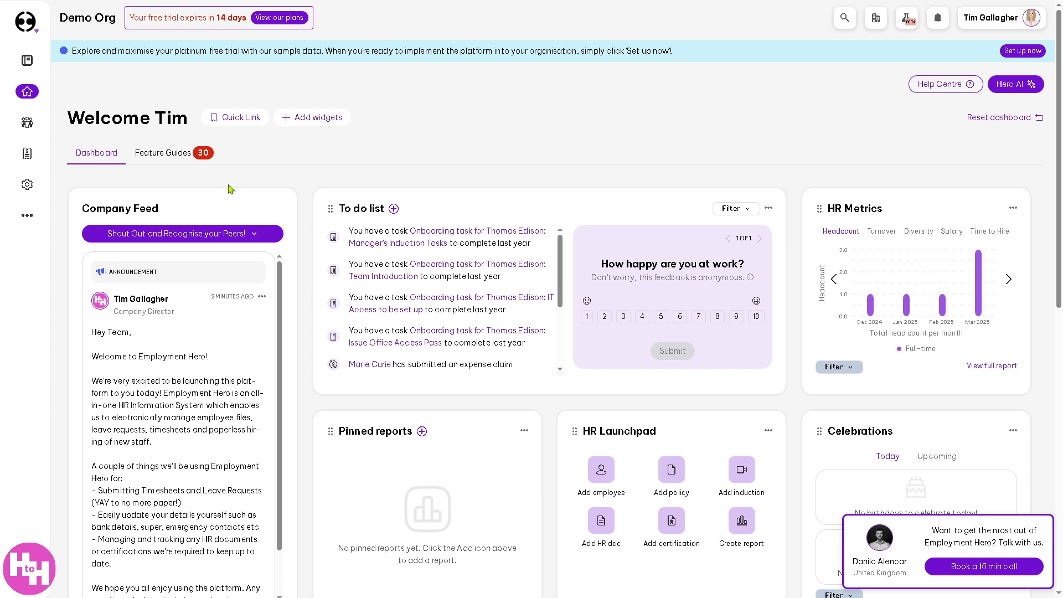
- Look over the Feature Guides list on the home dashboard, then return to the Dashboard widgets
mouse_move(33, 93)
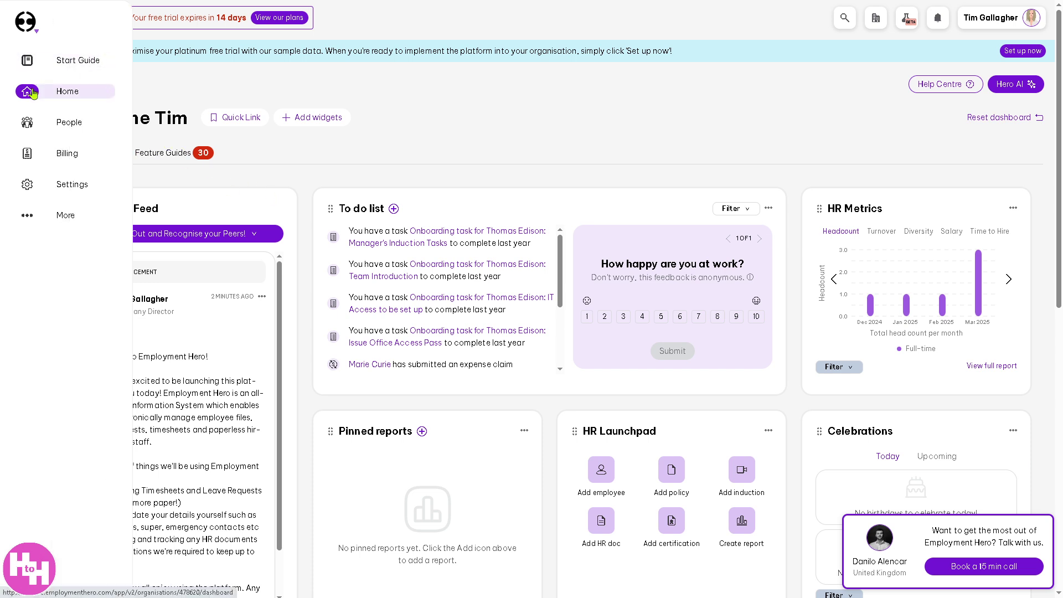
left_click(62, 101)
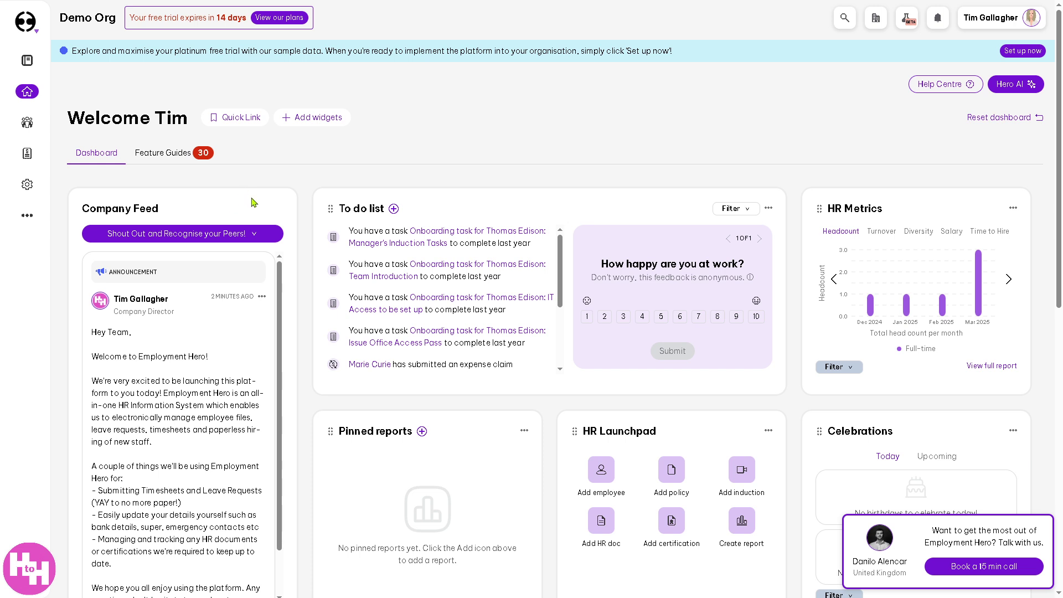
left_click(159, 158)
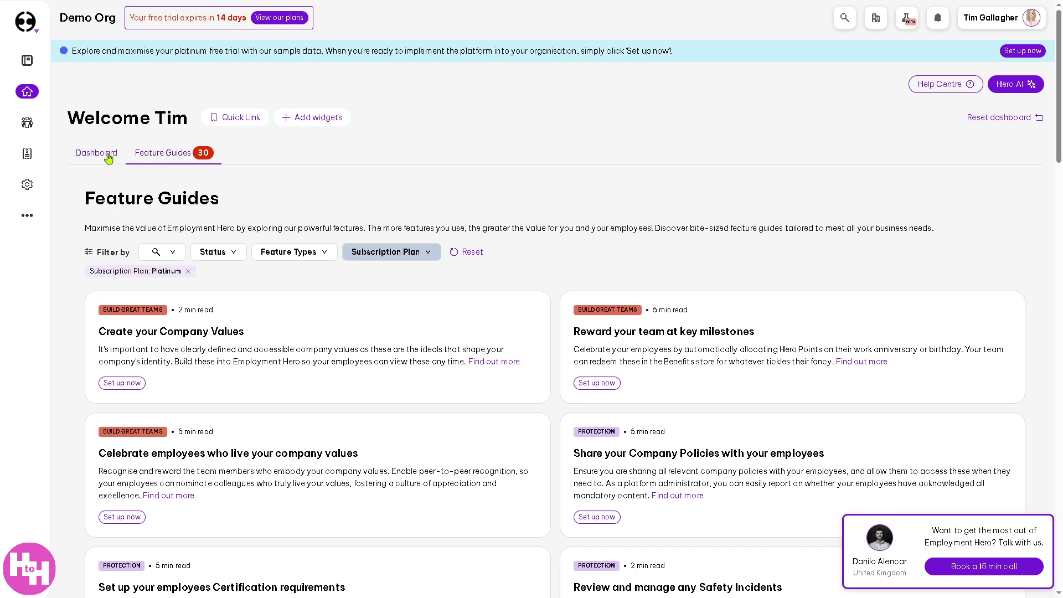
left_click(109, 159)
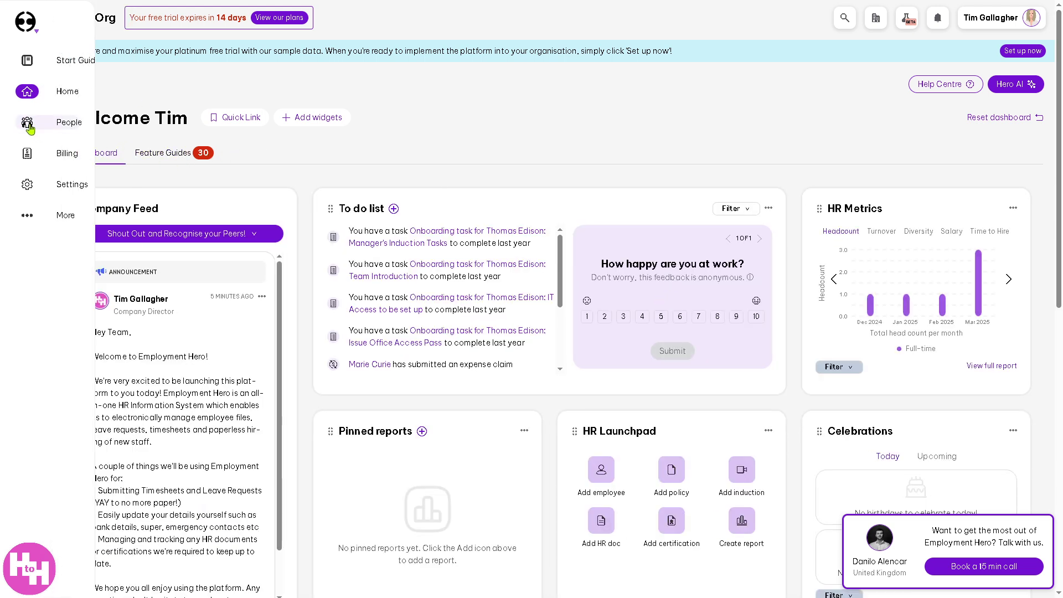
- Open the Organisation Chart from the People section
left_click(29, 126)
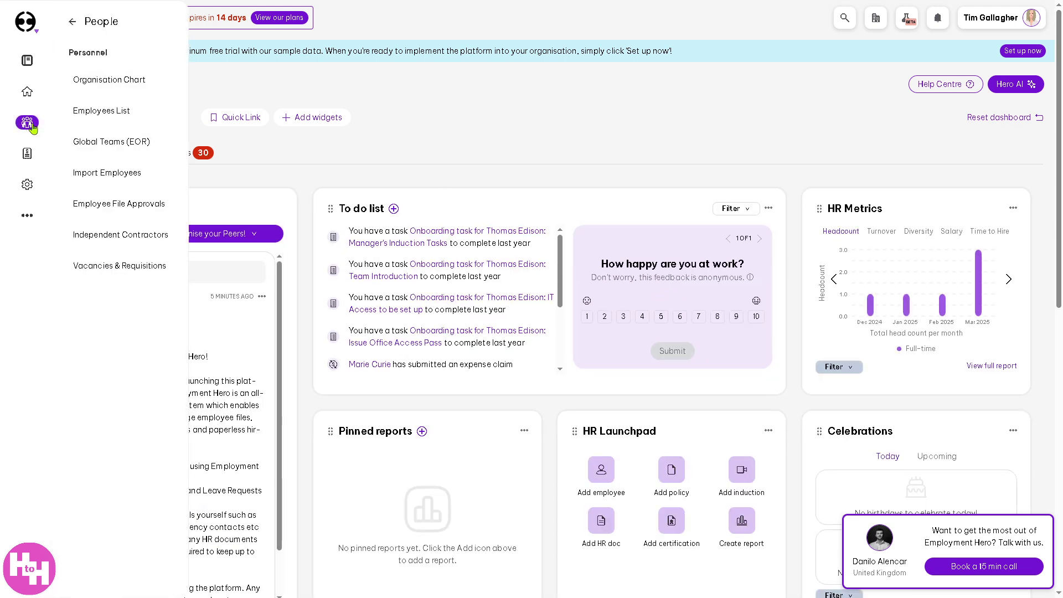
left_click(112, 109)
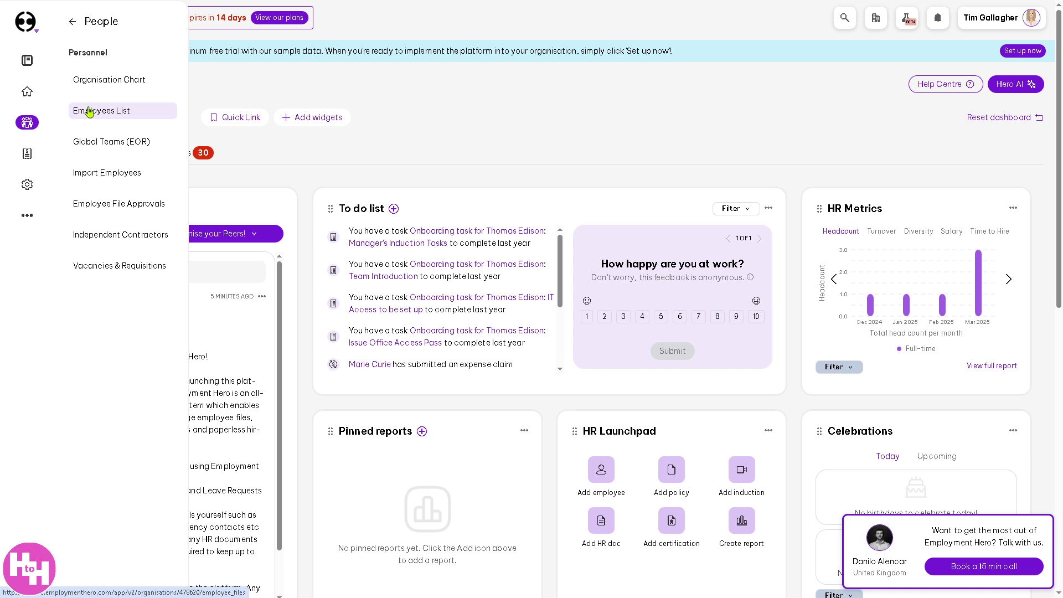
left_click(109, 84)
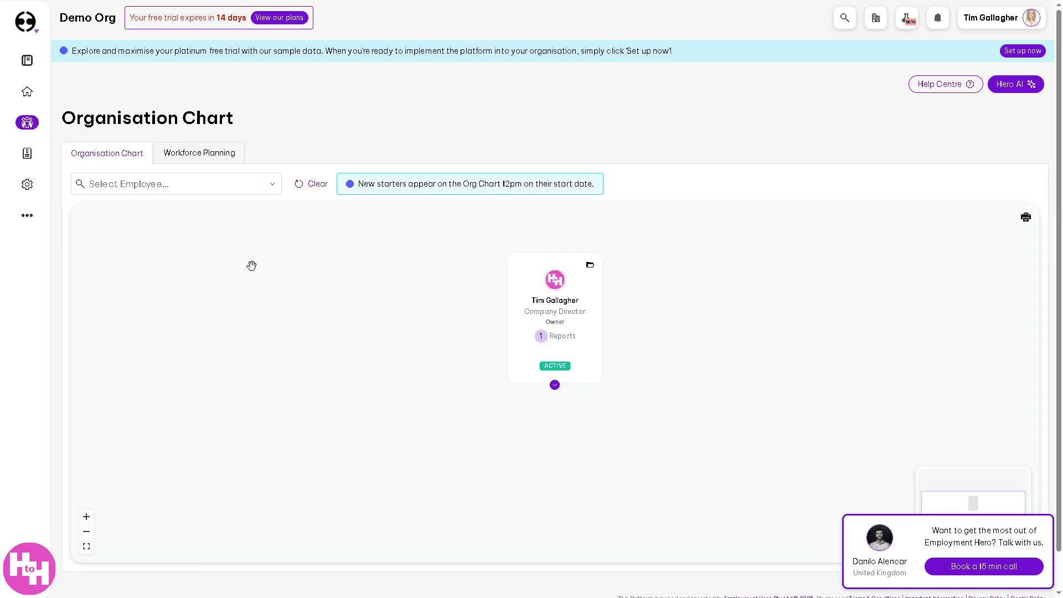
- Compare the Workforce Planning and Organisation Chart views, show the Sales Manager, and go to Billing
left_click(211, 160)
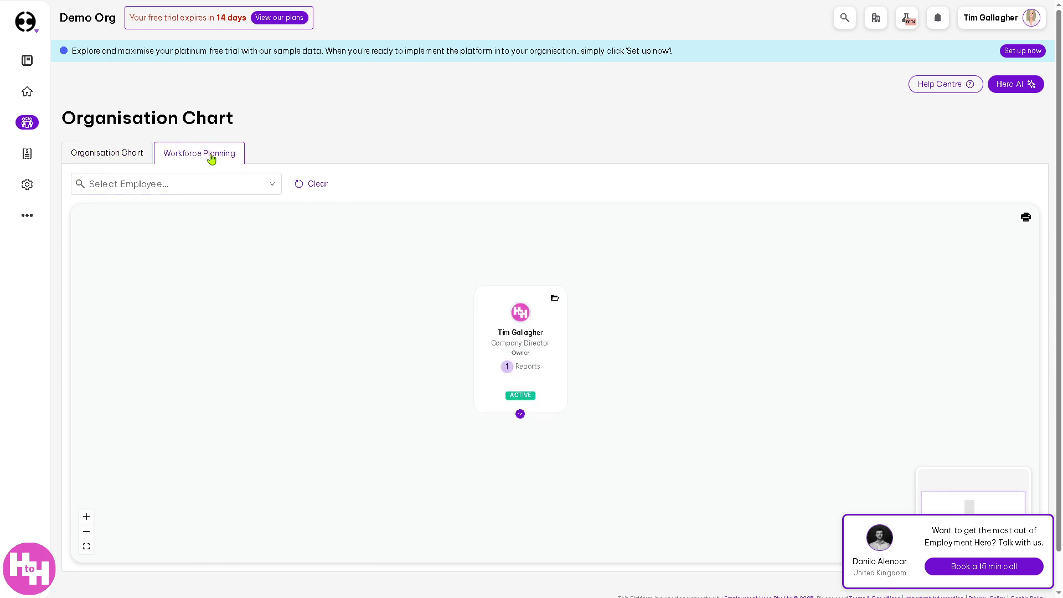
left_click(113, 155)
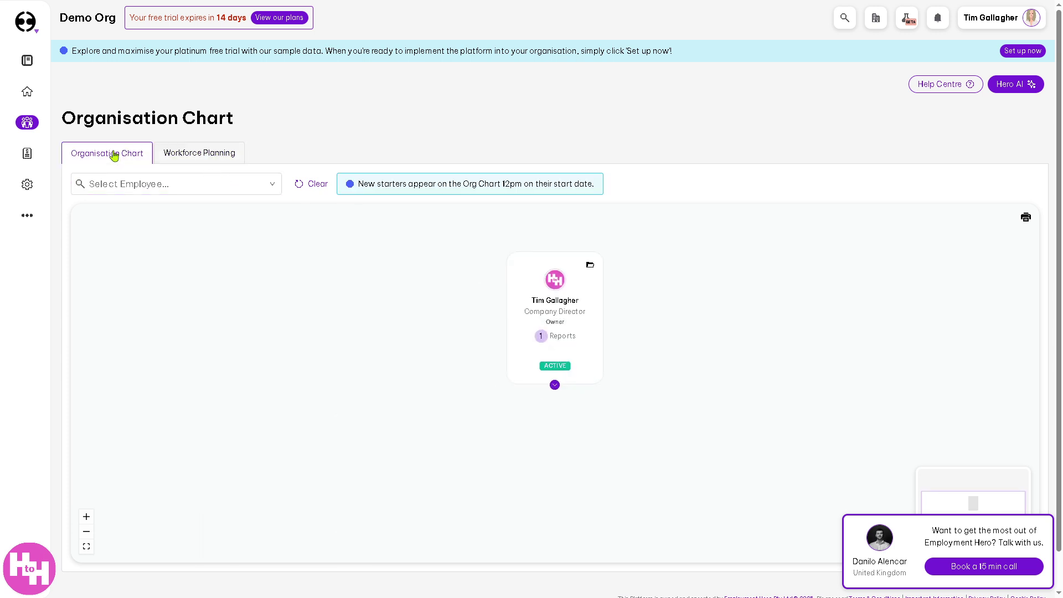
left_click(232, 184)
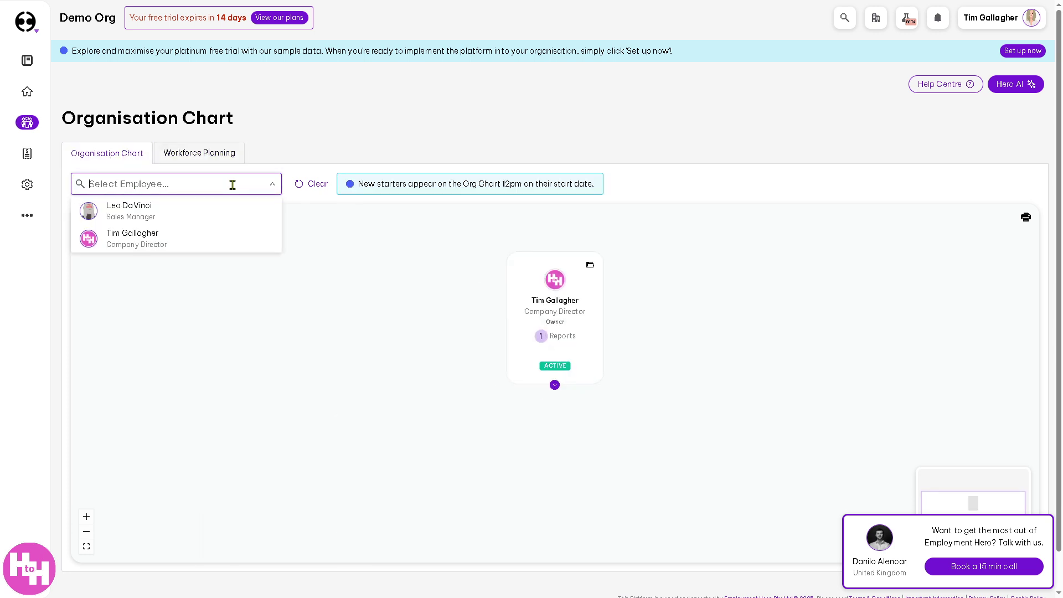
left_click(169, 213)
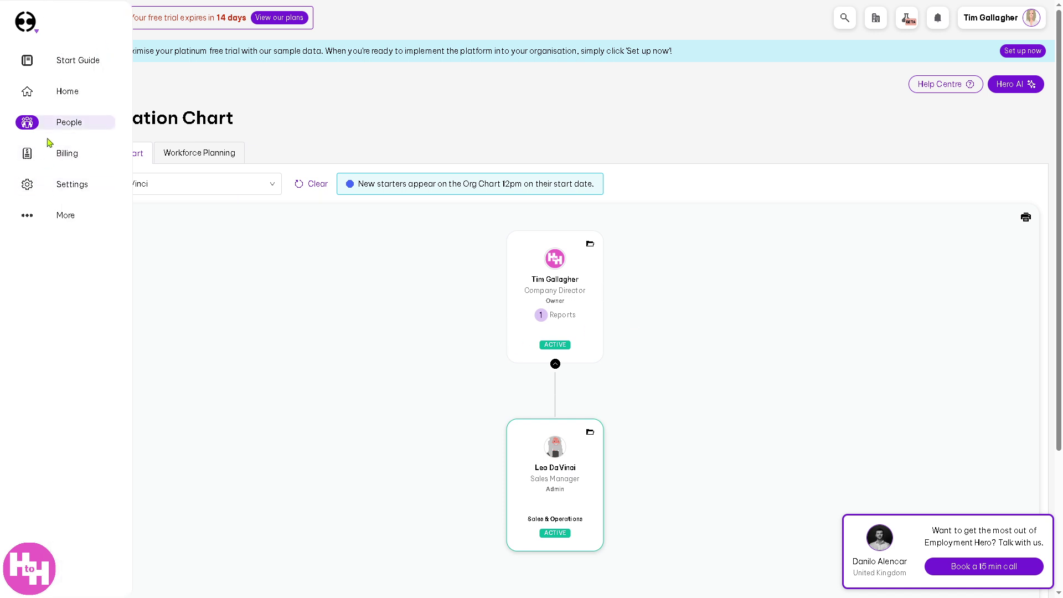
left_click(70, 154)
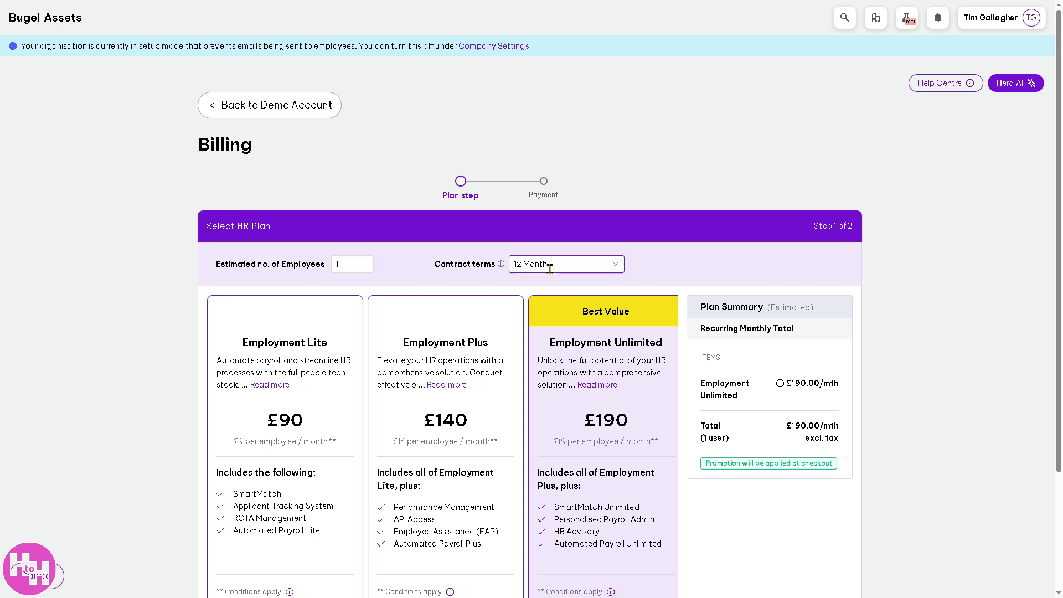
- Check the Billing contract terms options, then return to the demo account
left_click(570, 268)
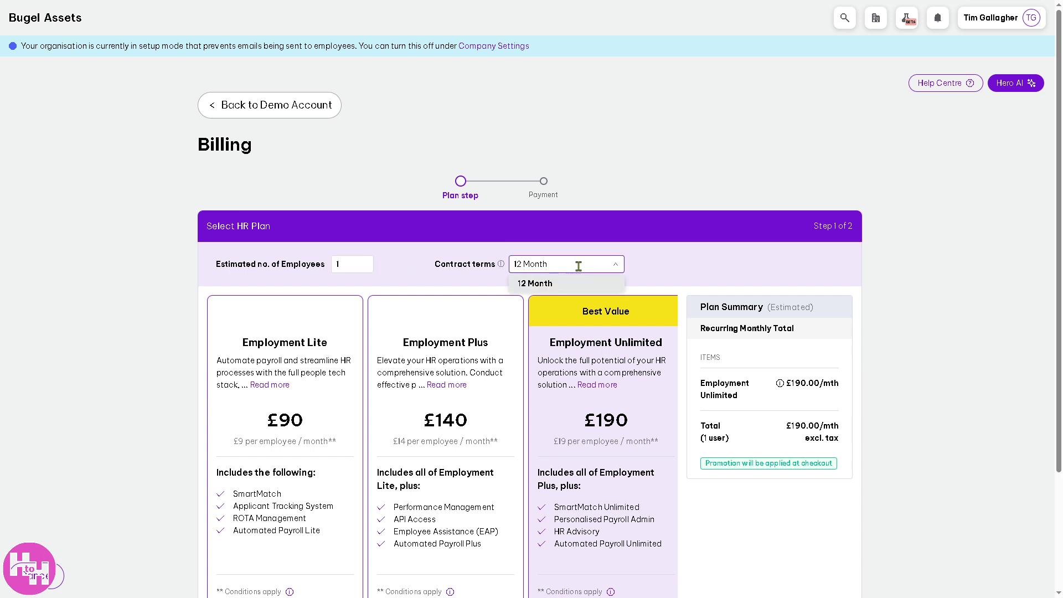
left_click(680, 271)
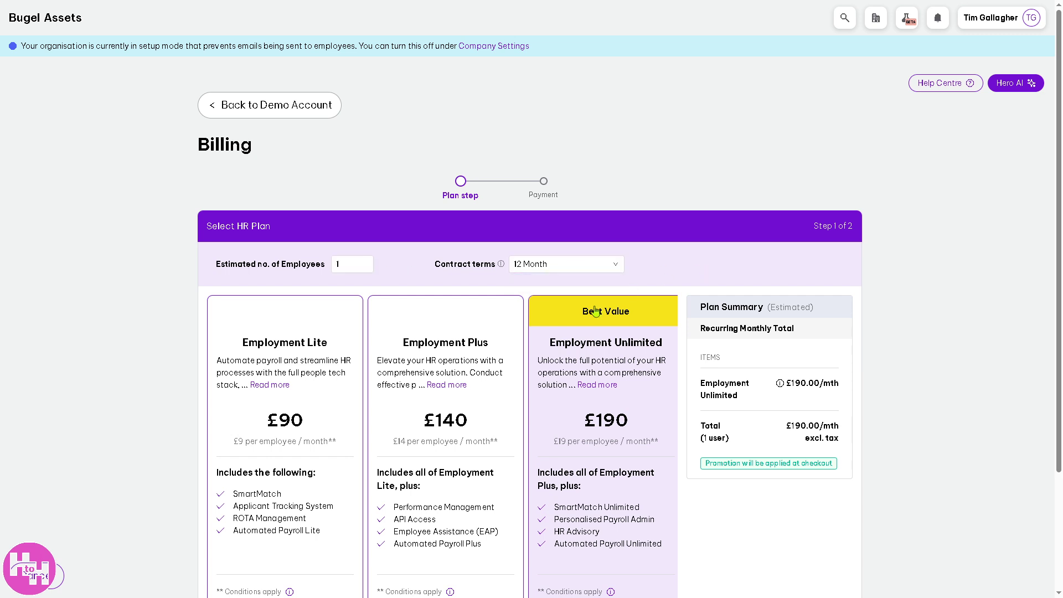
scroll(595, 312, "down", 2)
scroll(463, 224, "up", 1)
scroll(462, 225, "up", 2)
left_click(252, 105)
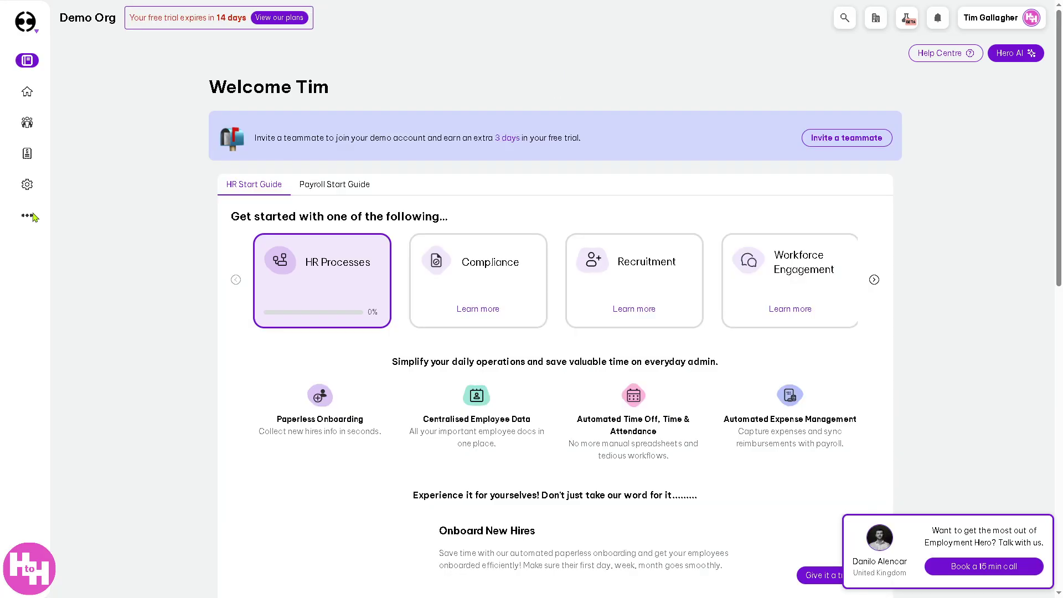
- Open the employee benefits settings and skip the two-factor setup prompt
mouse_move(64, 211)
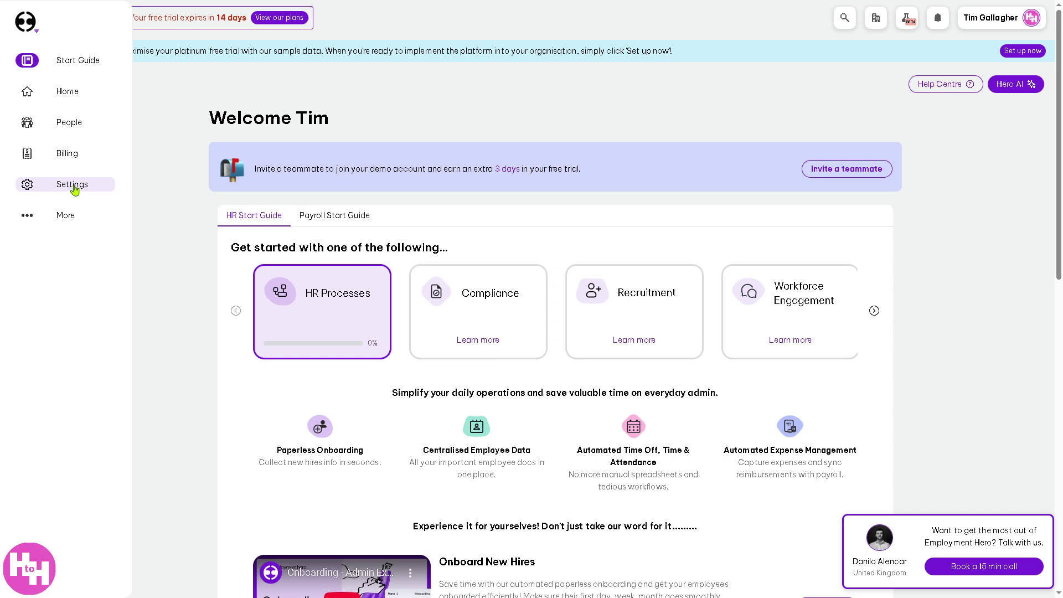
left_click(73, 186)
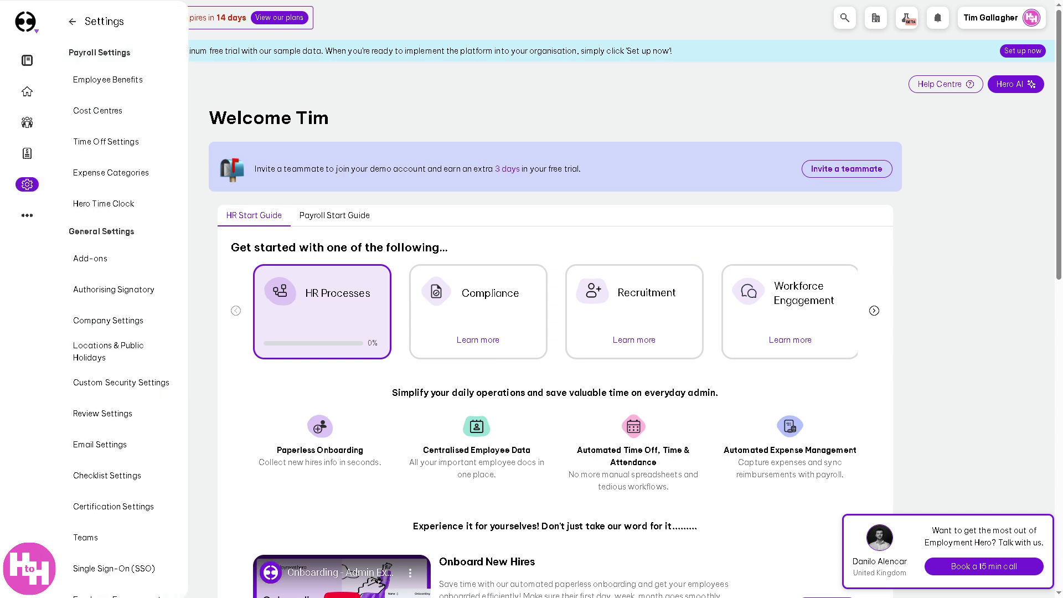
left_click(125, 81)
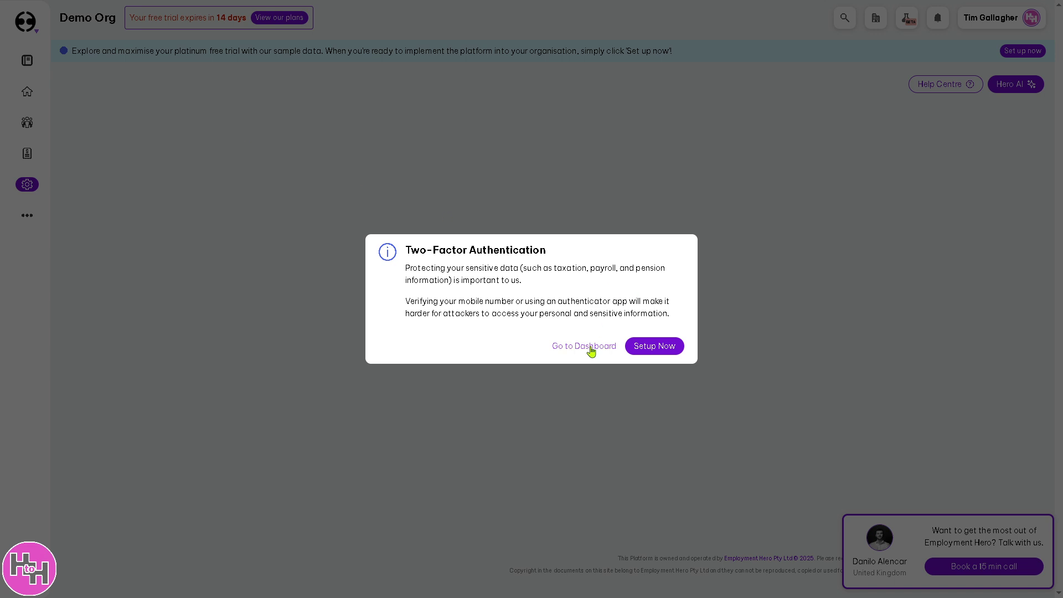
left_click(582, 348)
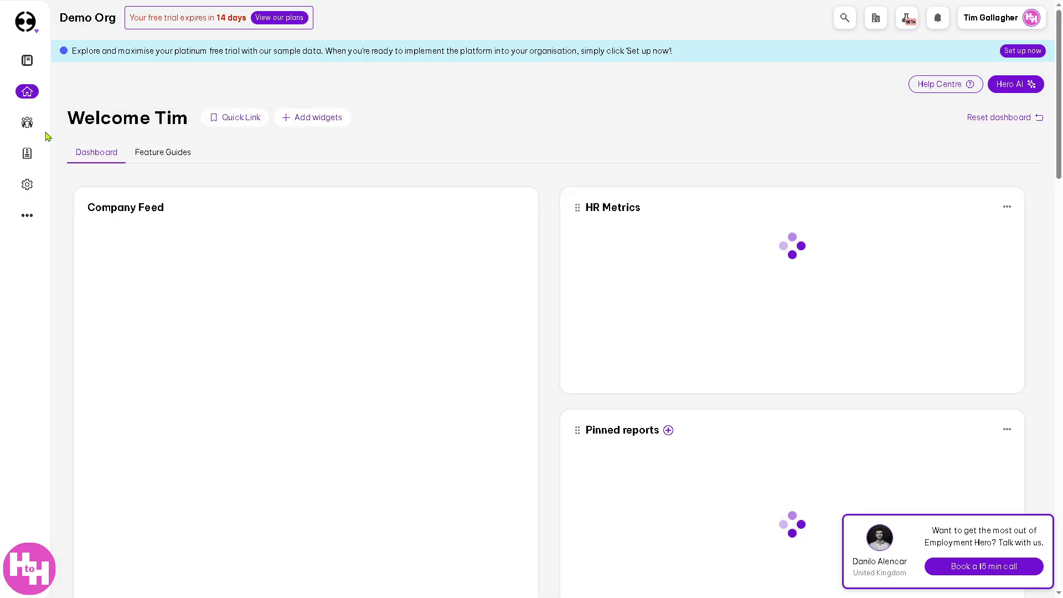
- Open the Employees List from the People section
mouse_move(29, 181)
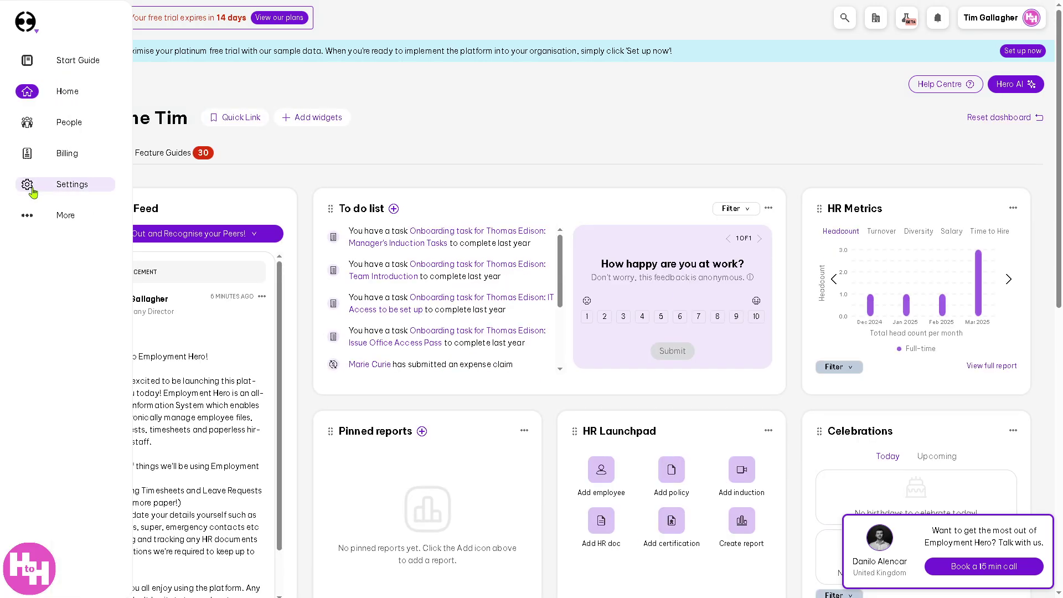
left_click(78, 123)
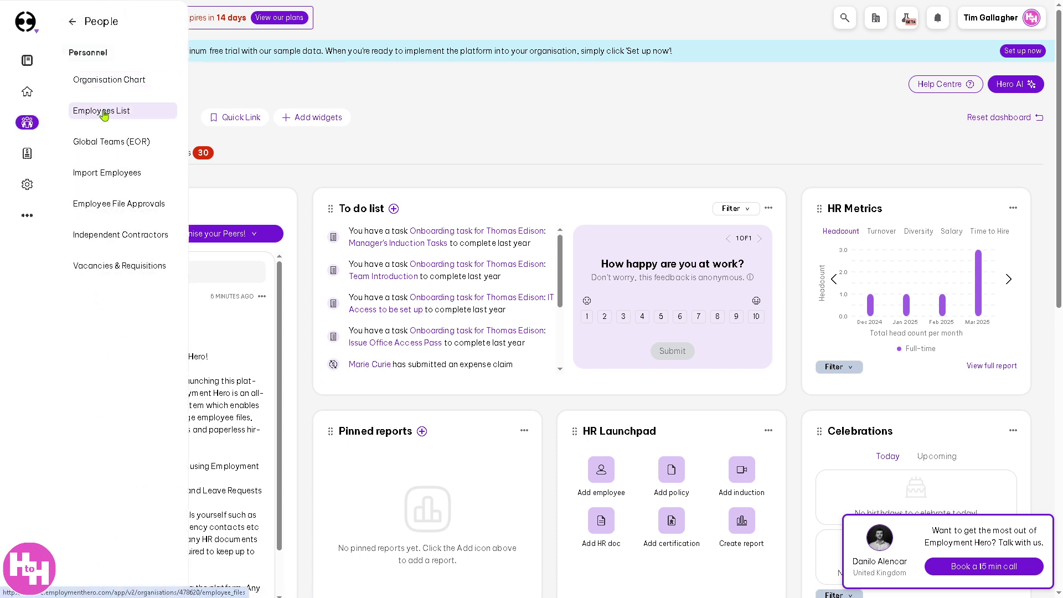
left_click(103, 111)
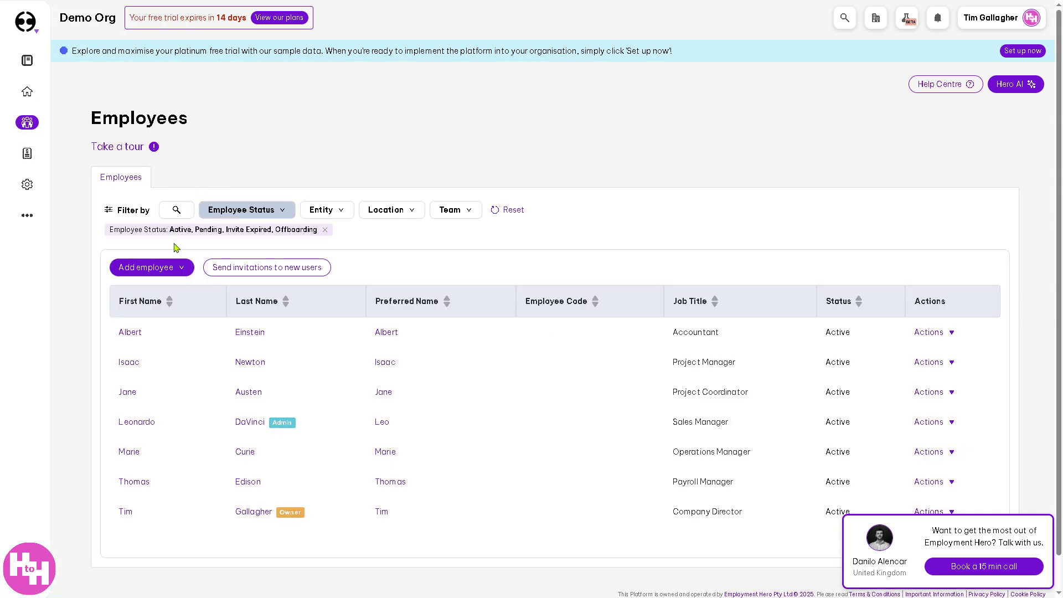
- Start onboarding a new employee and fill in their personal email from saved suggestions
left_click(181, 267)
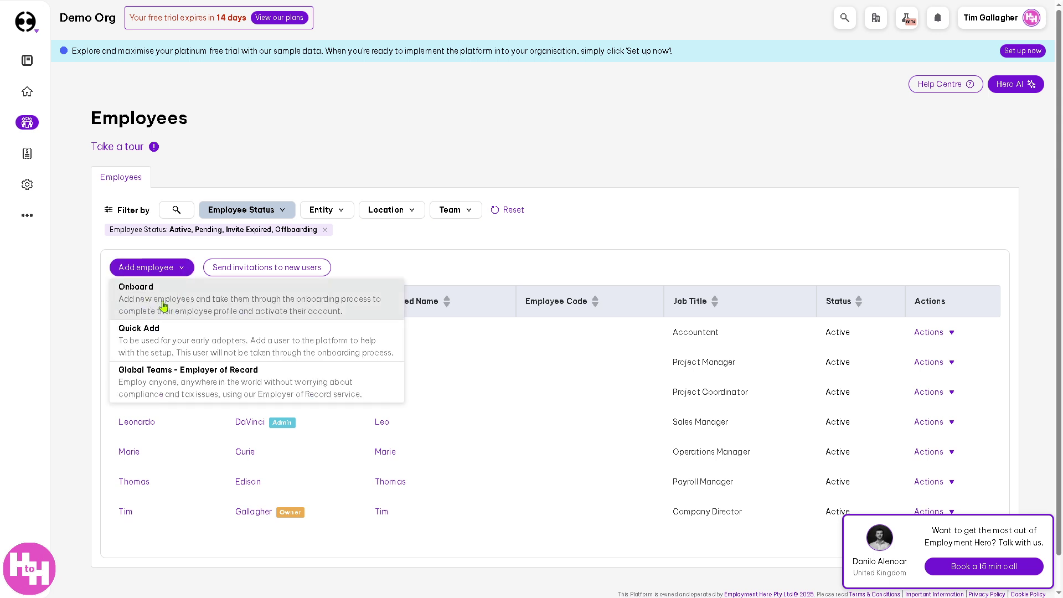
left_click(161, 311)
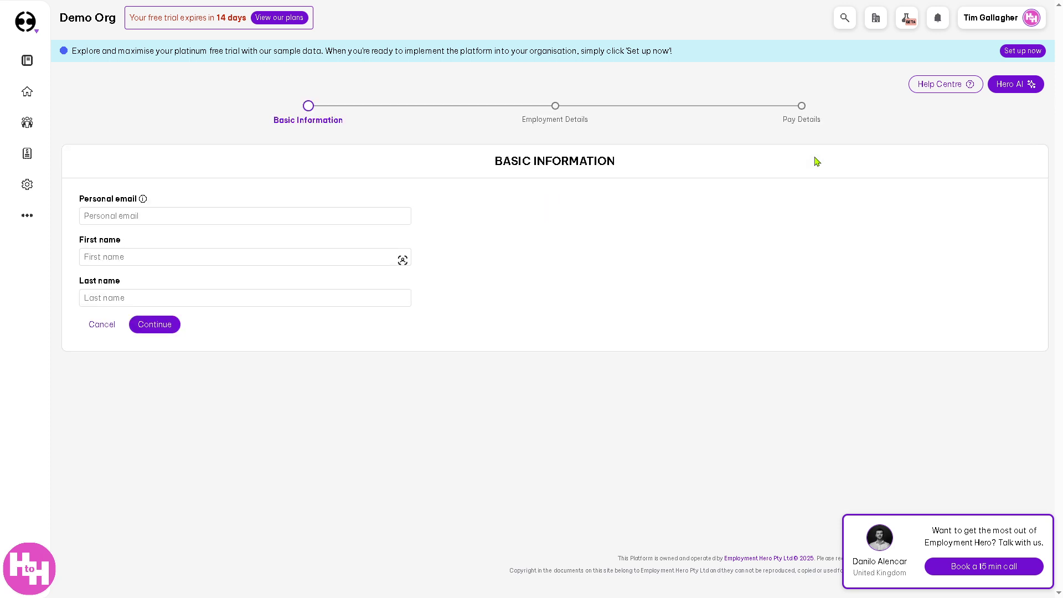
left_click(184, 217)
left_click(167, 217)
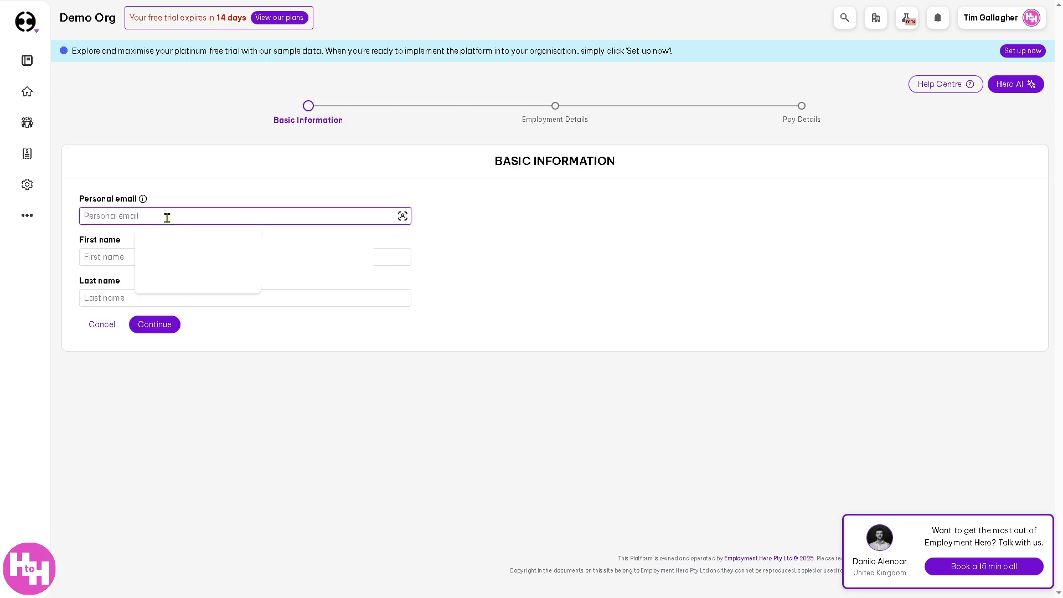
left_click(235, 288)
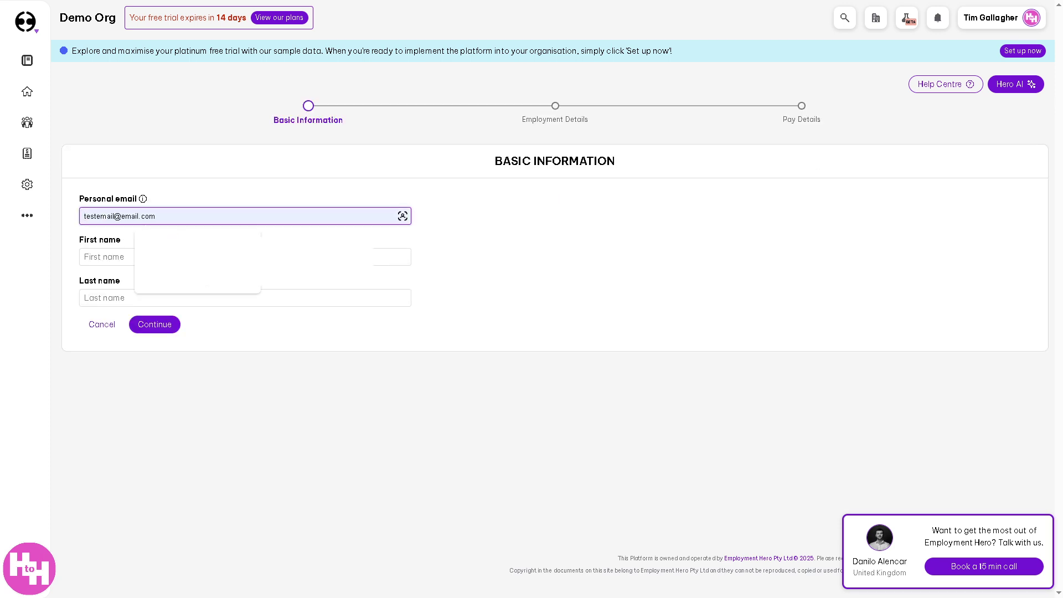
- Fill in the employee's first and last name from suggestions and continue to Employment Details
left_click(160, 255)
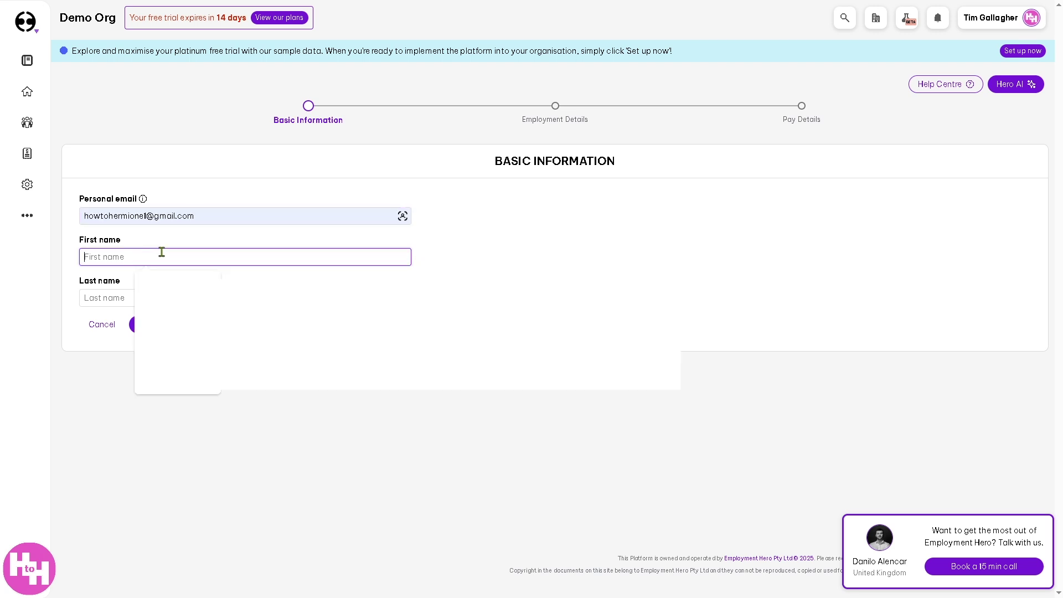
left_click(59, 310)
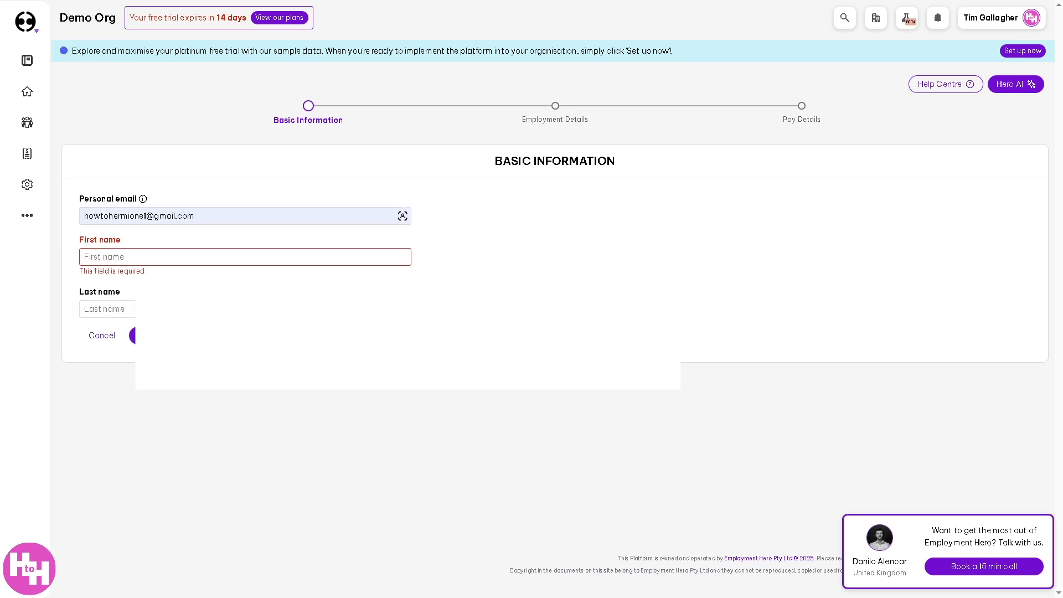
left_click(176, 255)
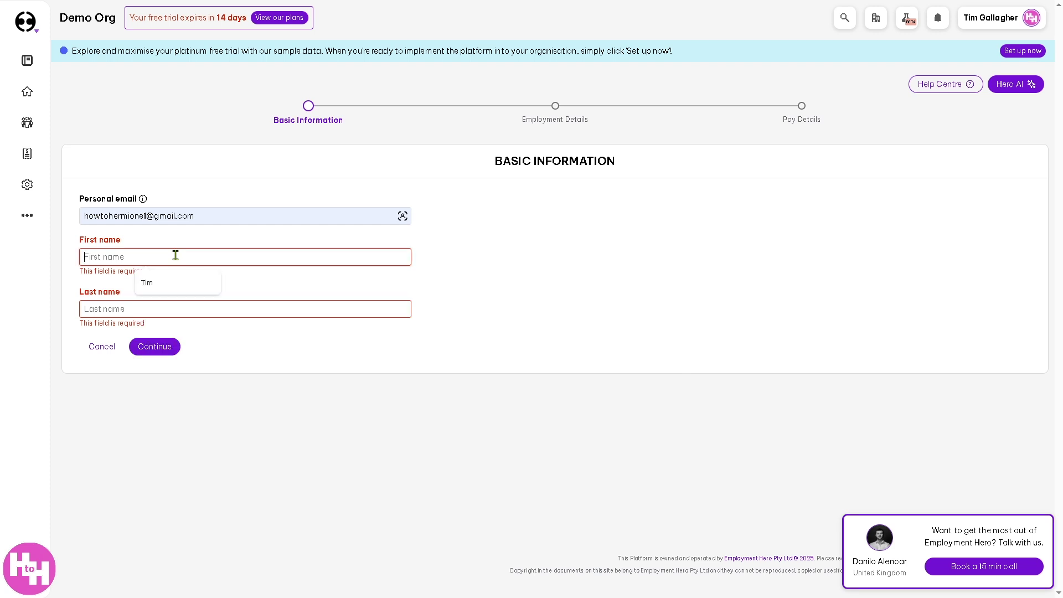
left_click(160, 283)
left_click(163, 300)
left_click(161, 323)
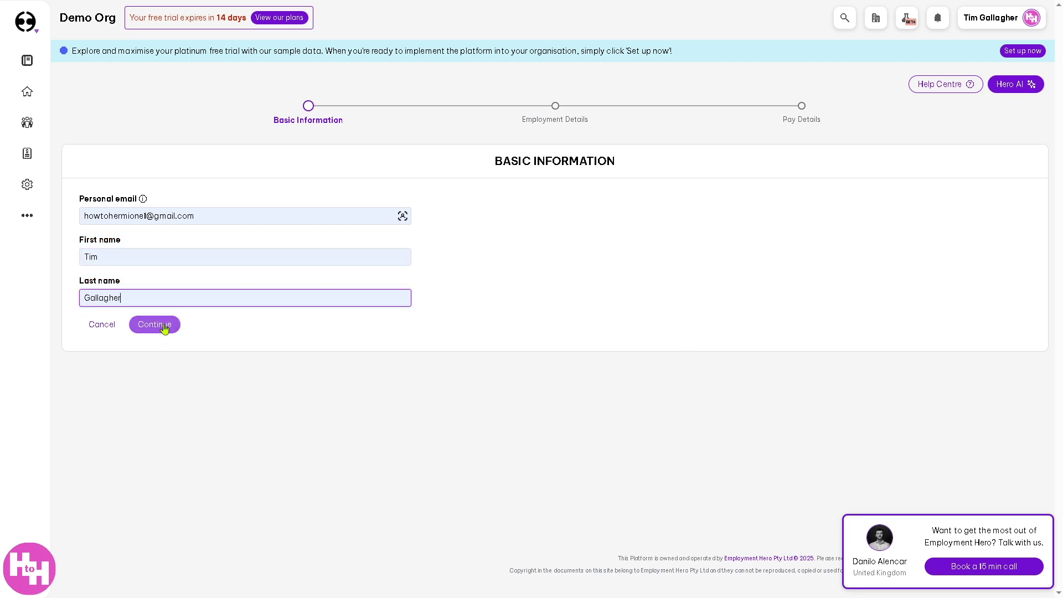
left_click(160, 323)
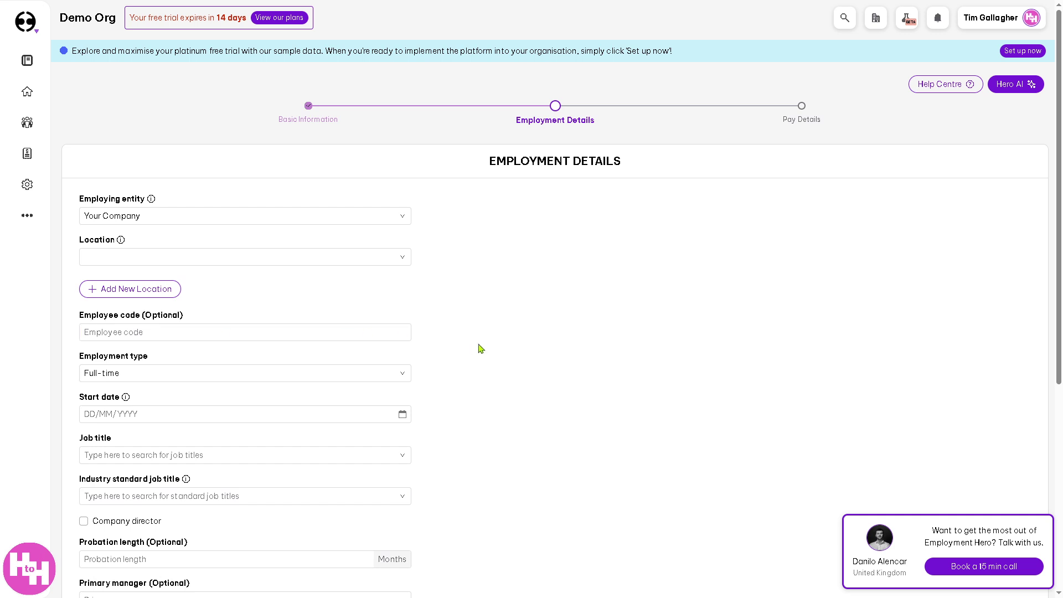
- Set the job title to Admin and mark the employee as company director
scroll(524, 368, "down", 6)
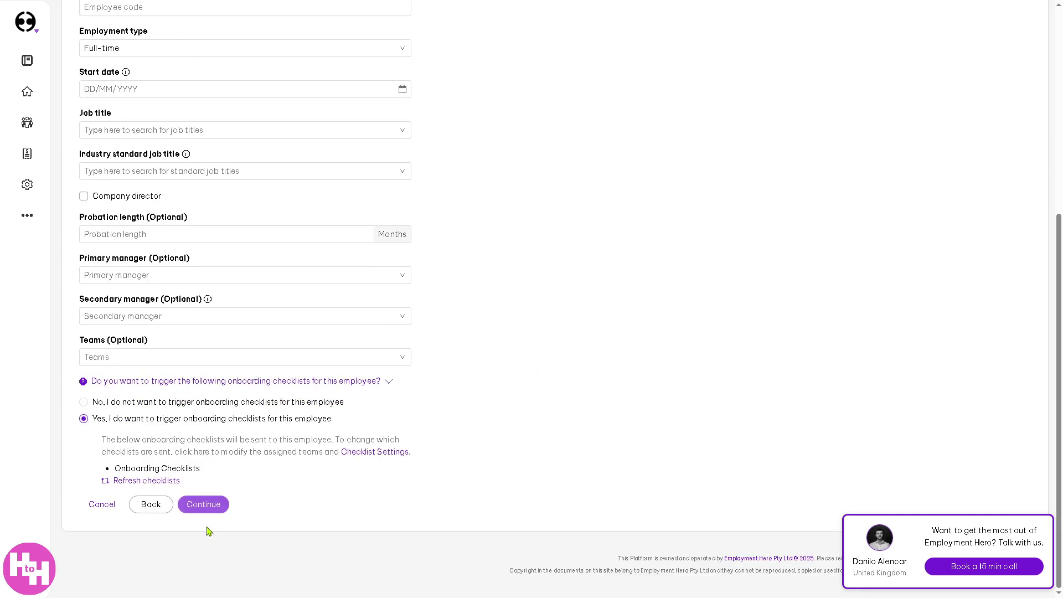
left_click(204, 506)
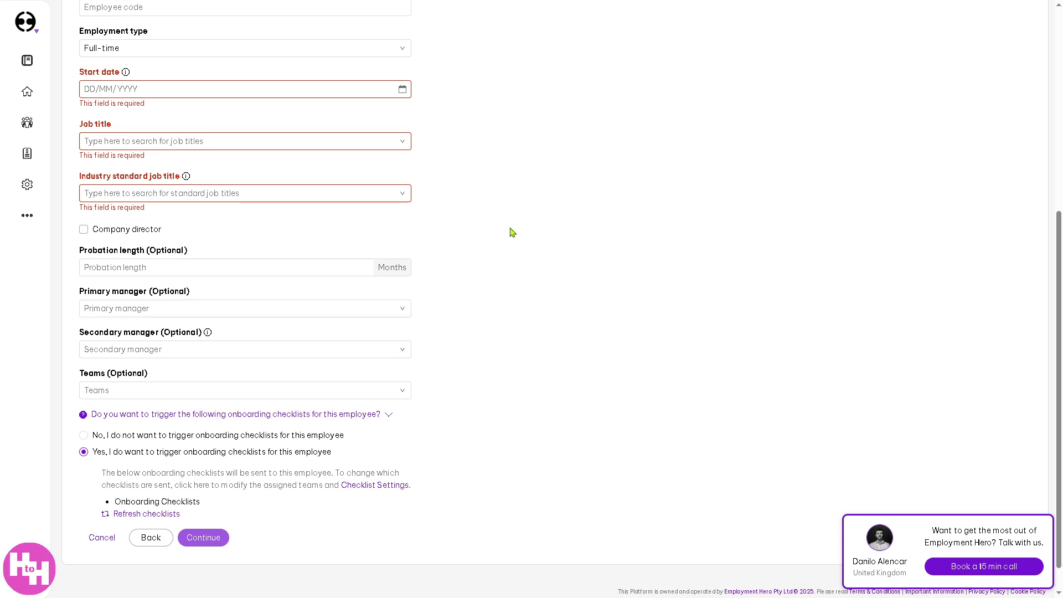
left_click(404, 142)
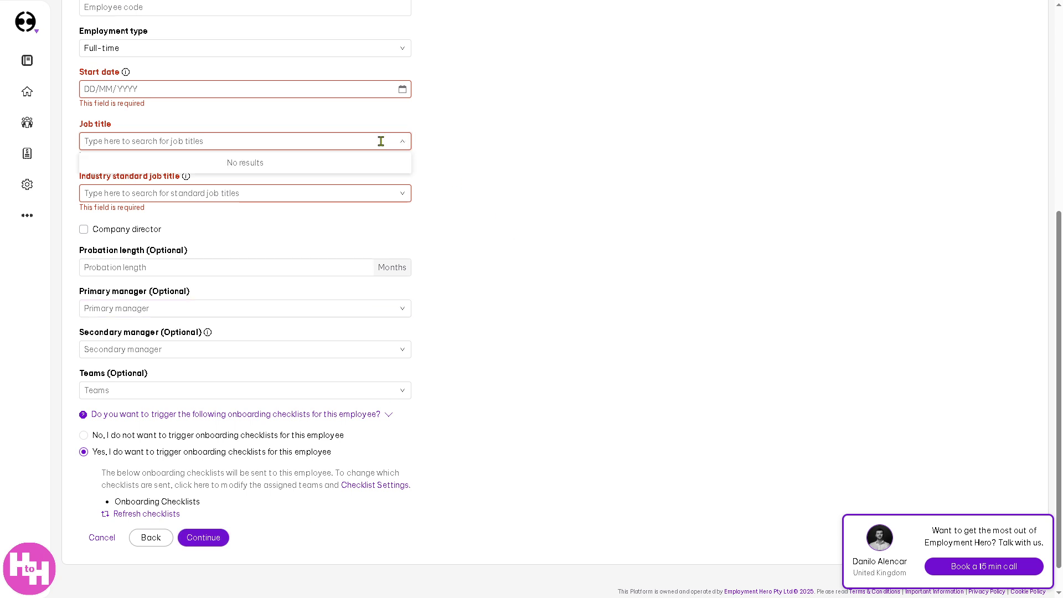
type("A")
left_click(221, 187)
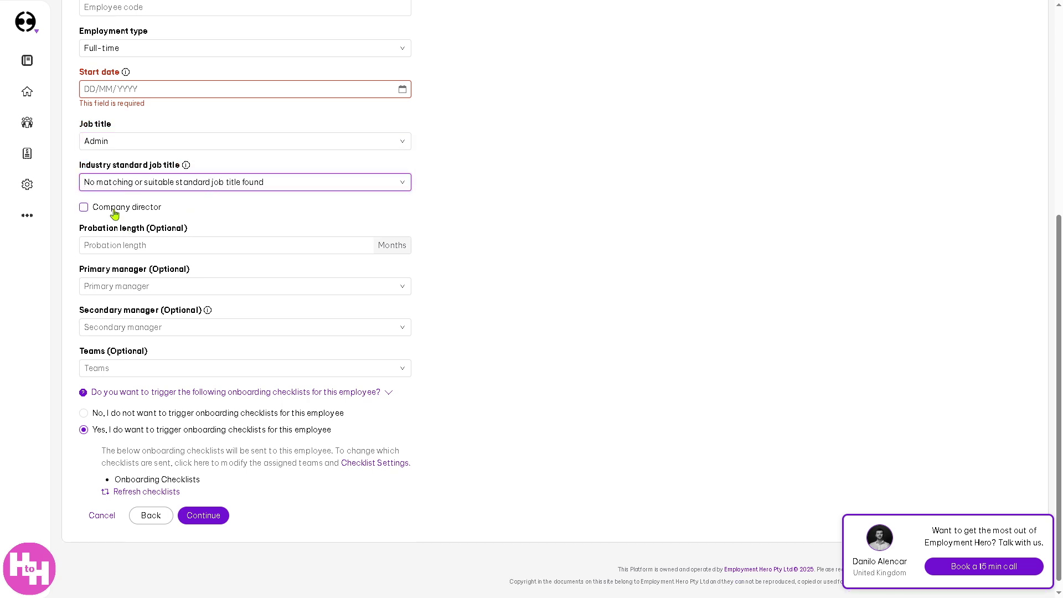
left_click(112, 209)
- Set the start date to 20 March 2025, attempt to continue, then show the People pages
left_click(168, 90)
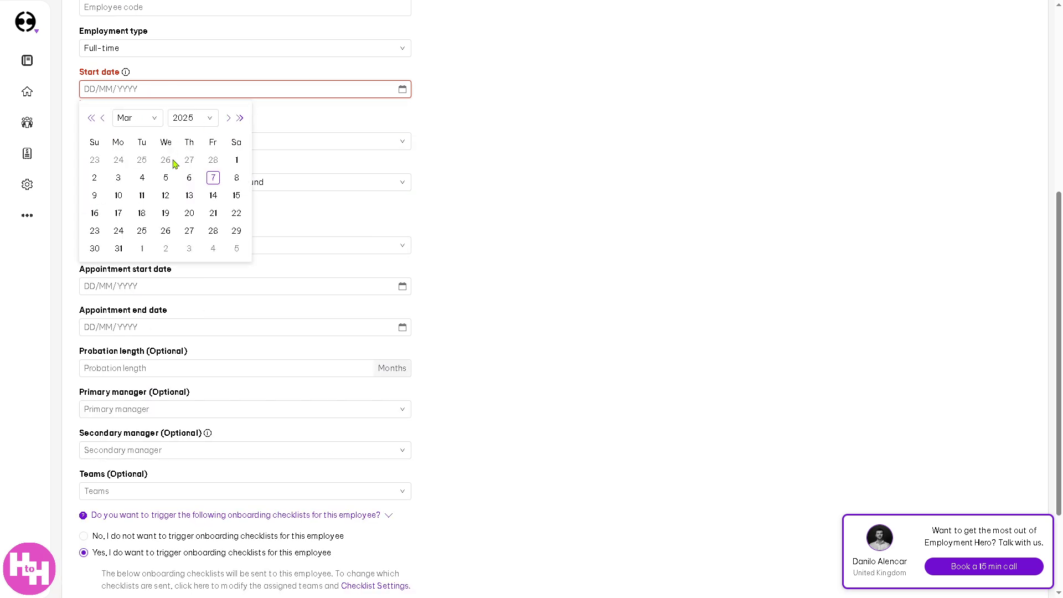
left_click(188, 213)
scroll(614, 248, "down", 3)
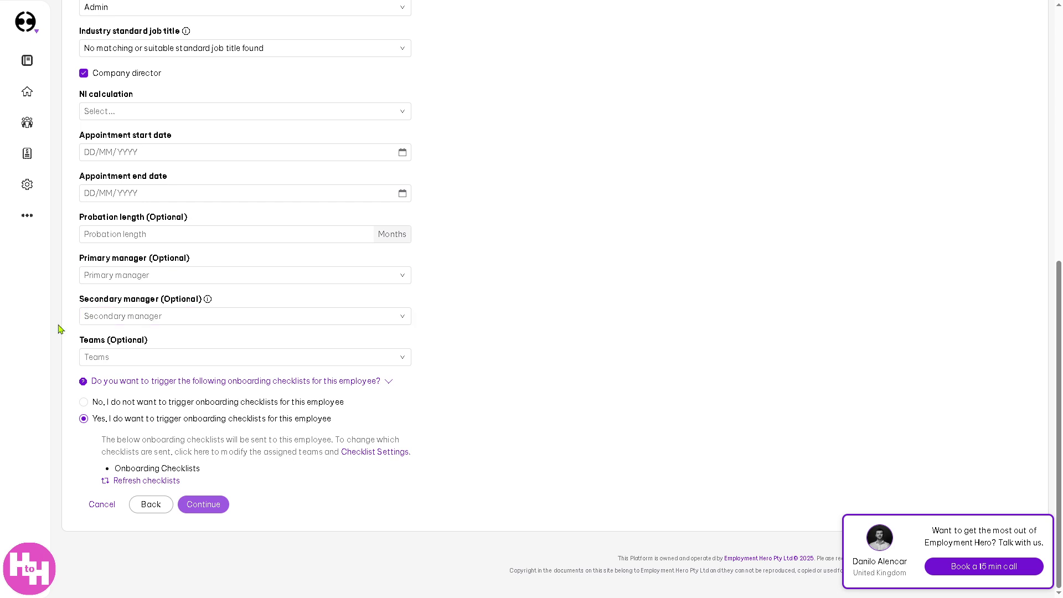
mouse_move(127, 366)
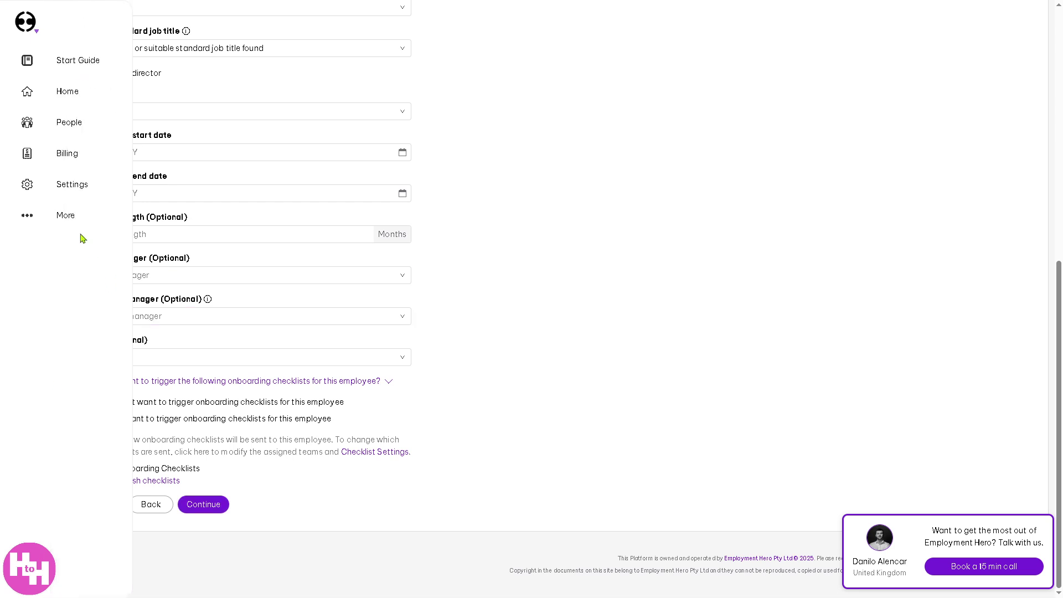
left_click(204, 510)
scroll(182, 293, "up", 3)
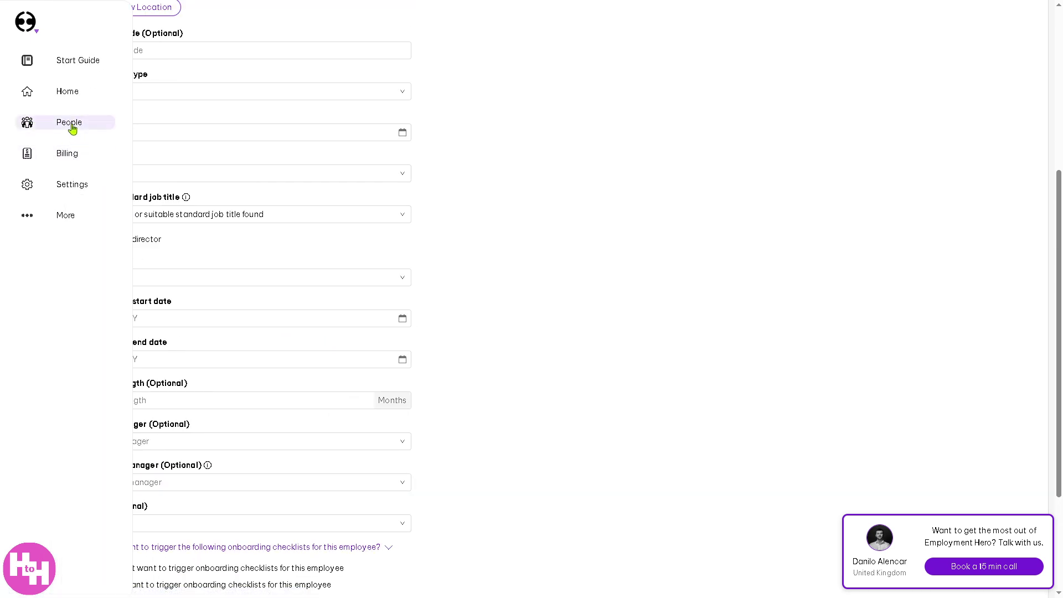
left_click(75, 129)
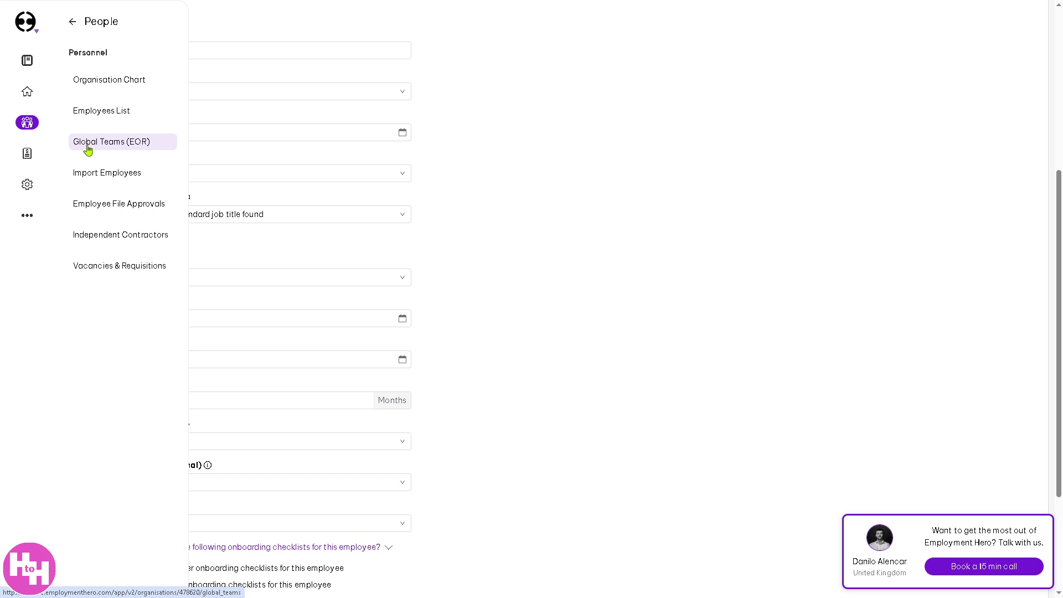
- From Global Teams (EOR), add a global employee with United States as the work country
left_click(90, 145)
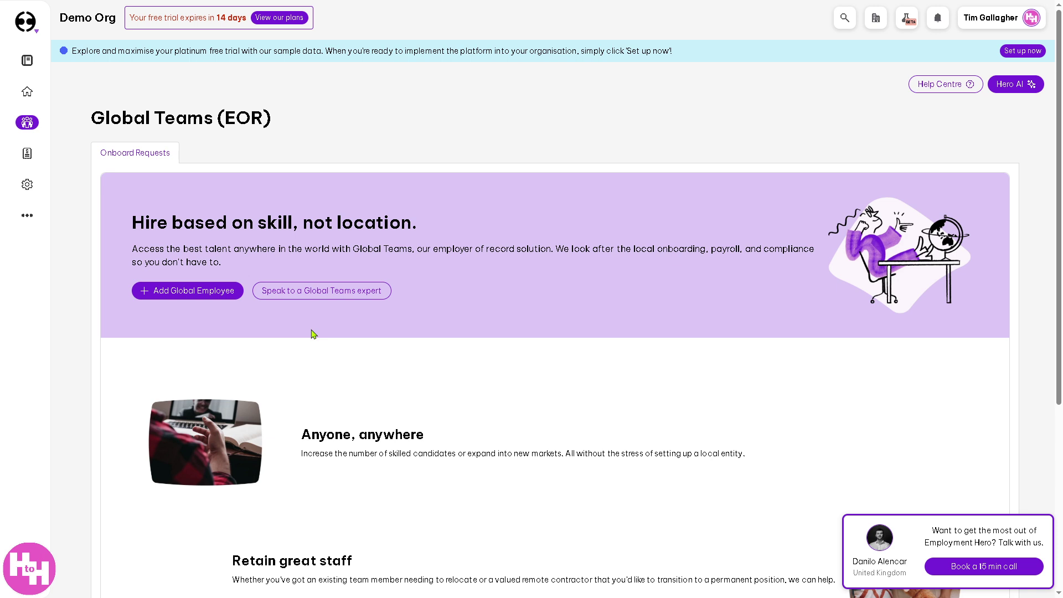
left_click(198, 291)
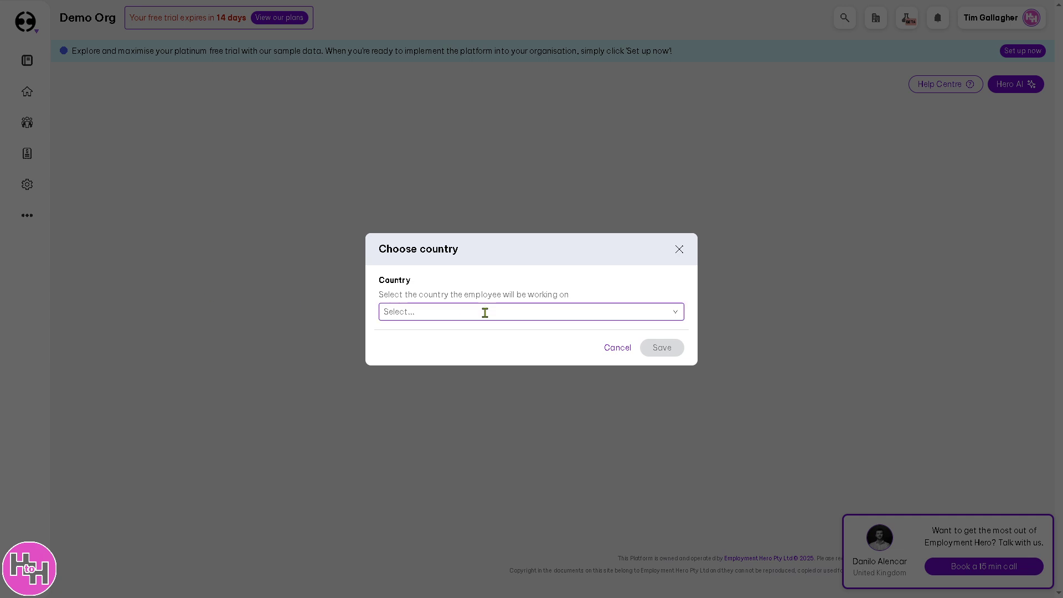
left_click(485, 311)
scroll(559, 382, "down", 5)
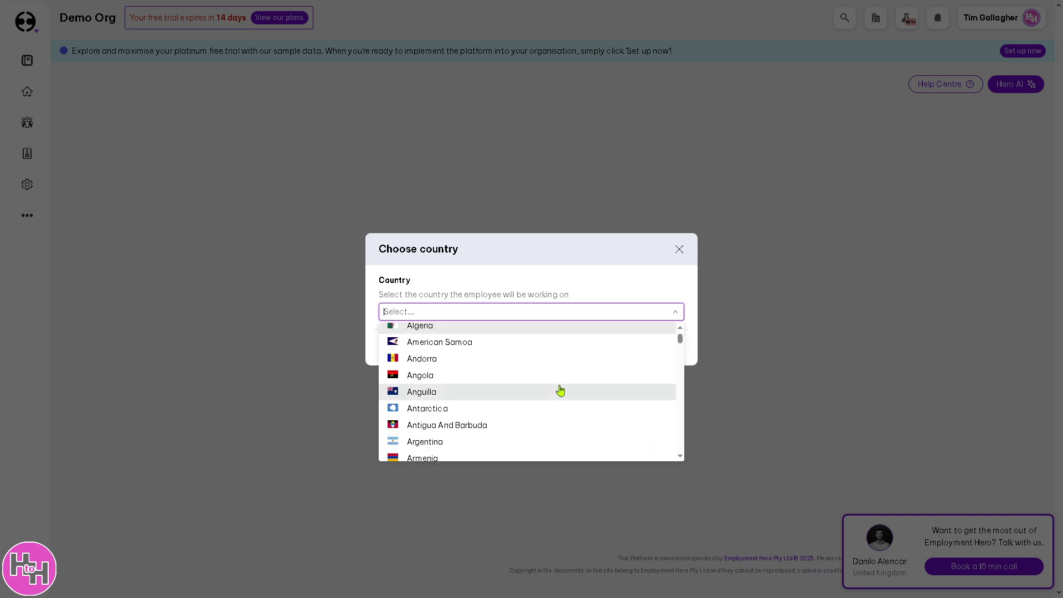
left_click_drag(683, 353, 679, 441)
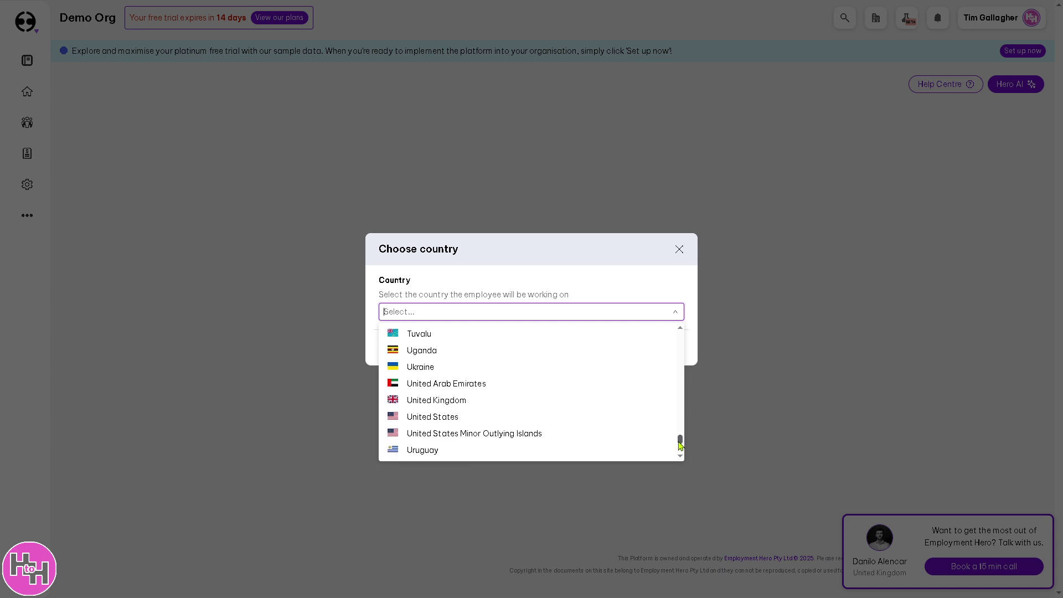
left_click(420, 416)
left_click(662, 350)
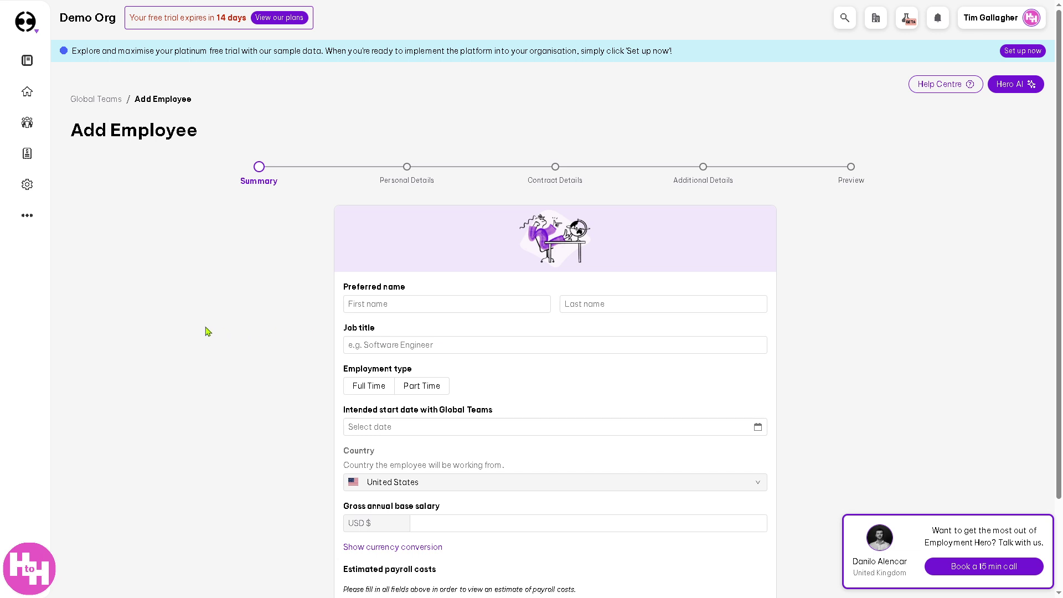
- Open People > Import Employees and skip the two-factor prompt back to the dashboard
scroll(205, 331, "down", 3)
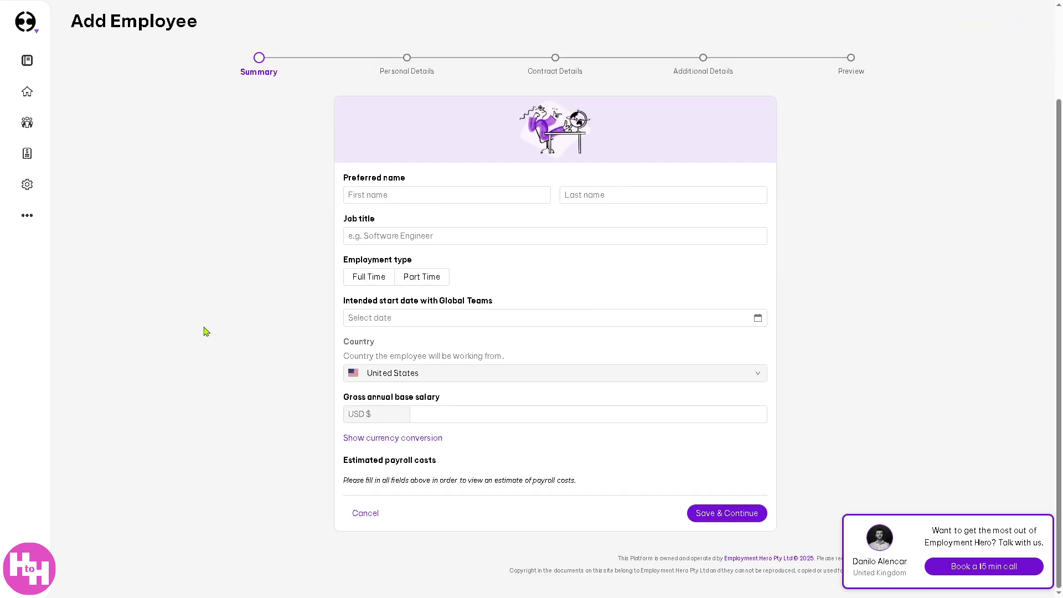
mouse_move(33, 126)
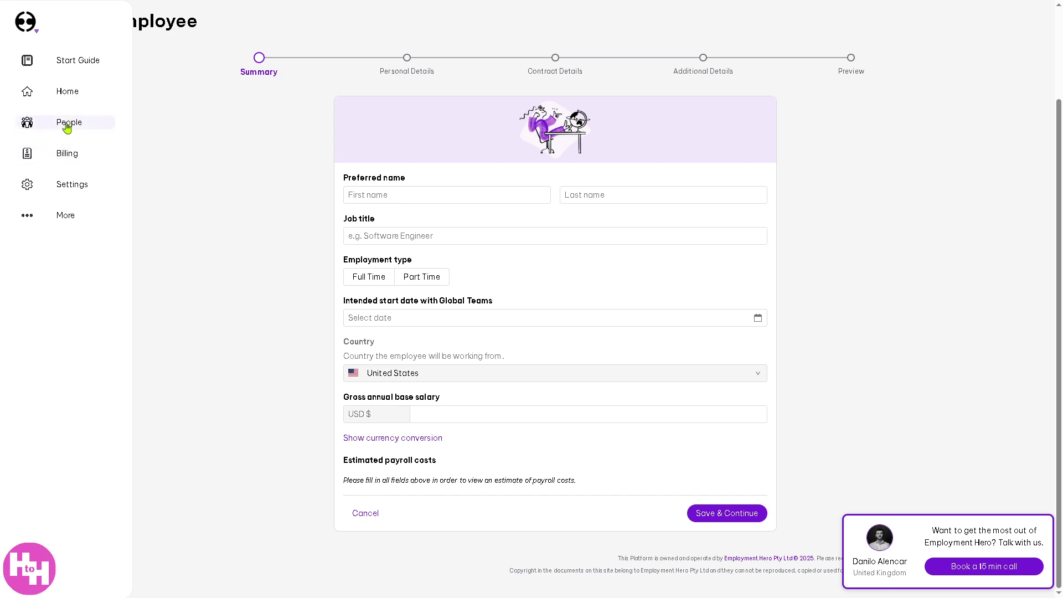
left_click(67, 128)
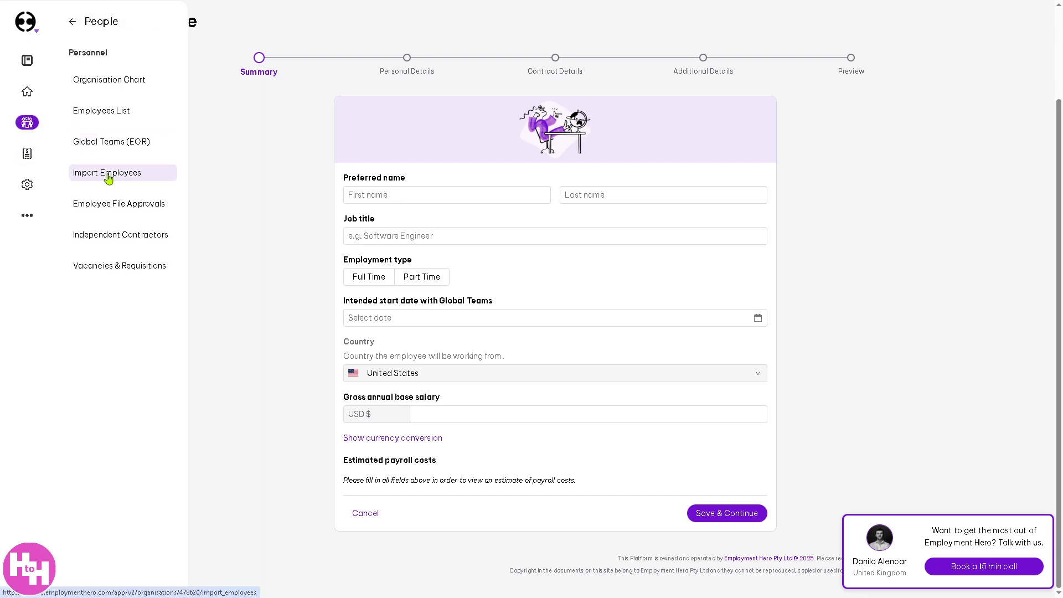
left_click(108, 173)
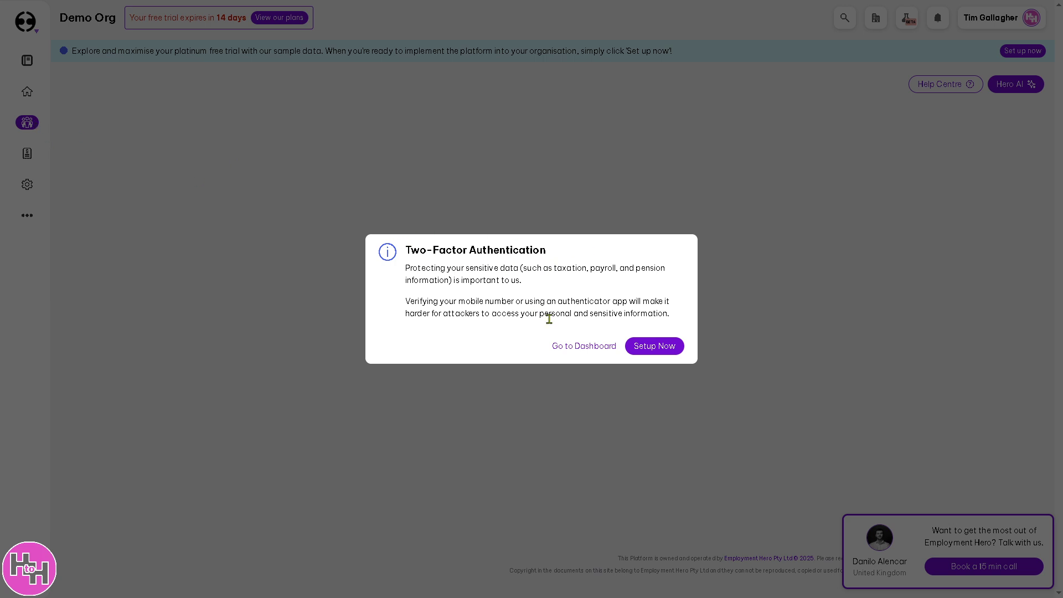
left_click(592, 348)
- Open the Employee File Approvals page under People
mouse_move(57, 102)
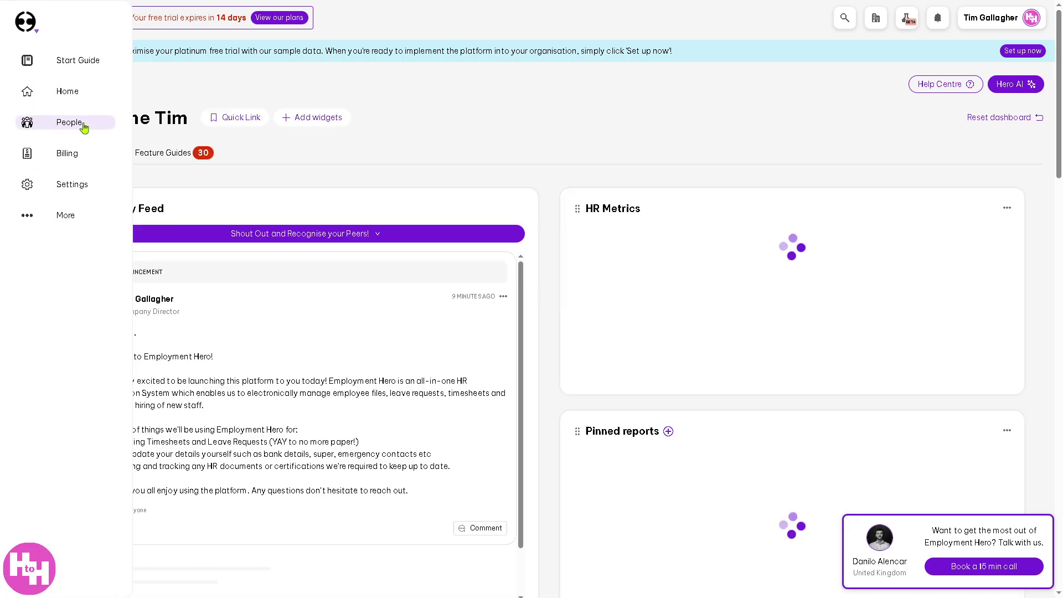
left_click(83, 124)
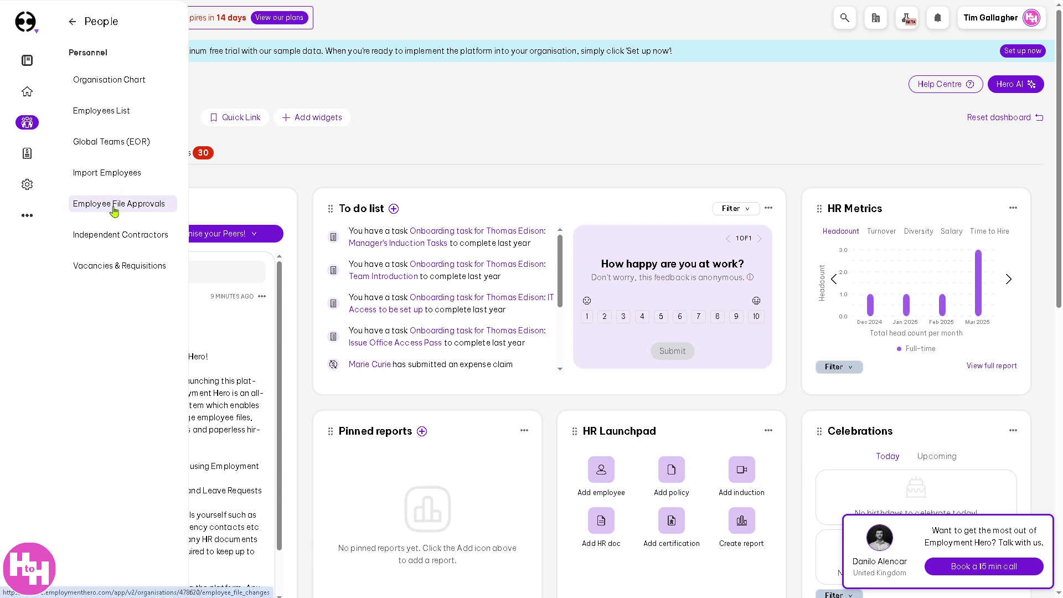
left_click(114, 208)
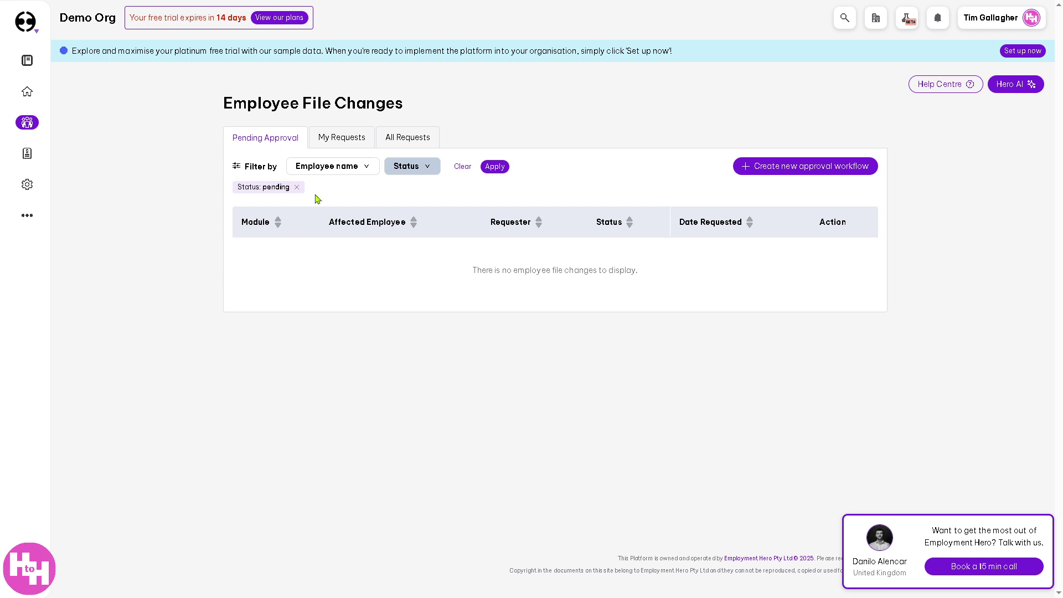
- Check My and All approval requests, then publish the 'Notify when Employment Details are updated' workflow template
left_click(341, 144)
left_click(396, 140)
left_click(766, 165)
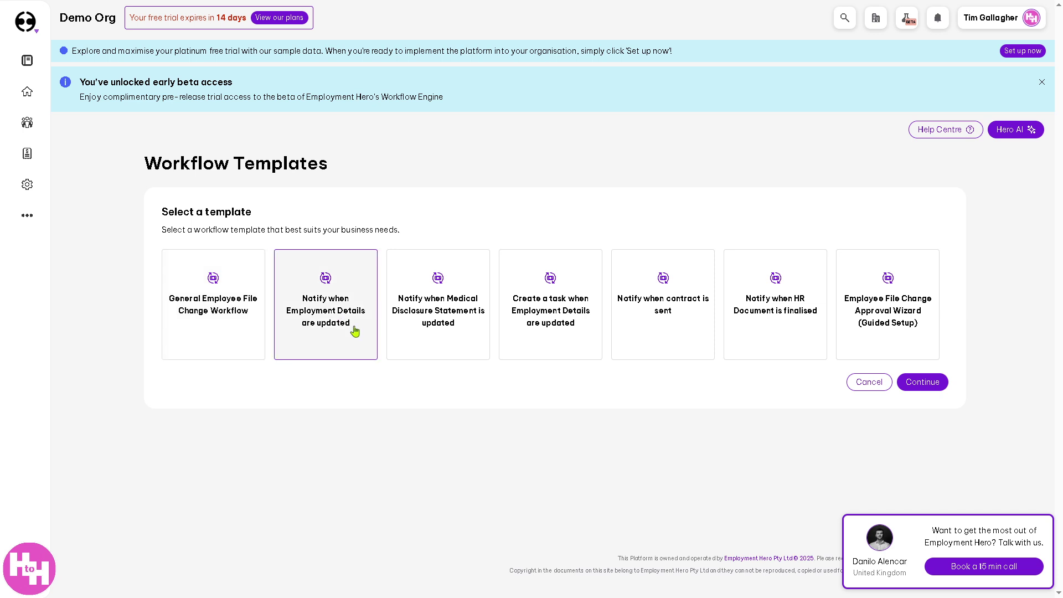
left_click(339, 310)
left_click(934, 388)
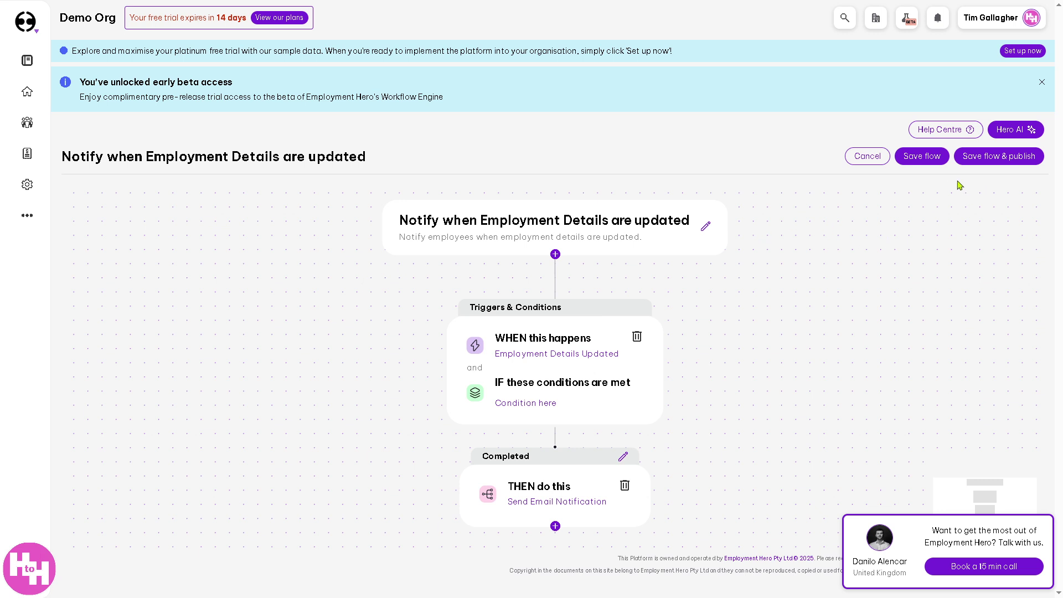
left_click(988, 157)
left_click(608, 322)
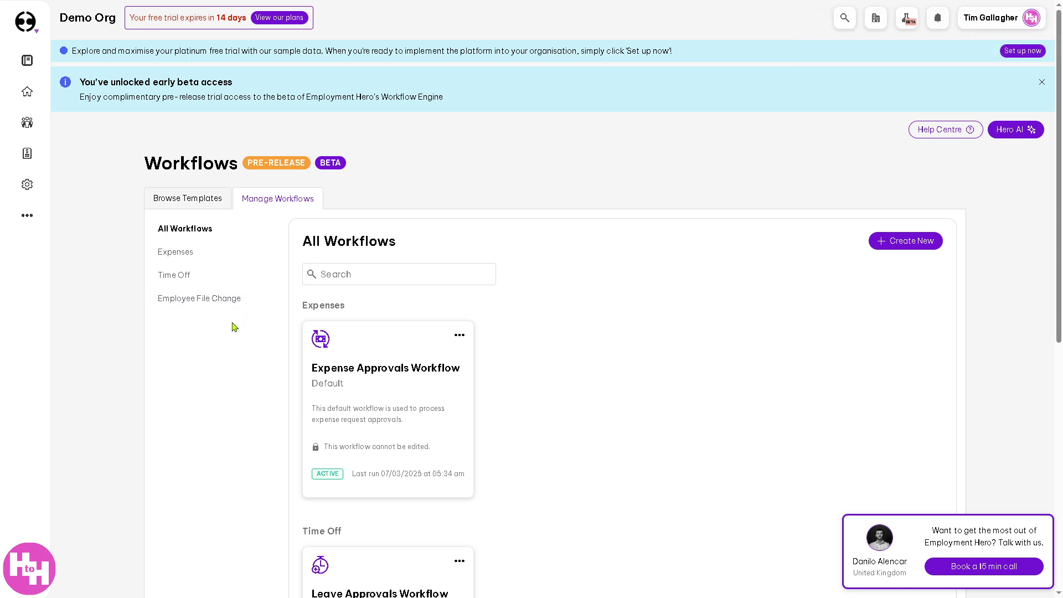
- Browse the available workflow templates
left_click(197, 207)
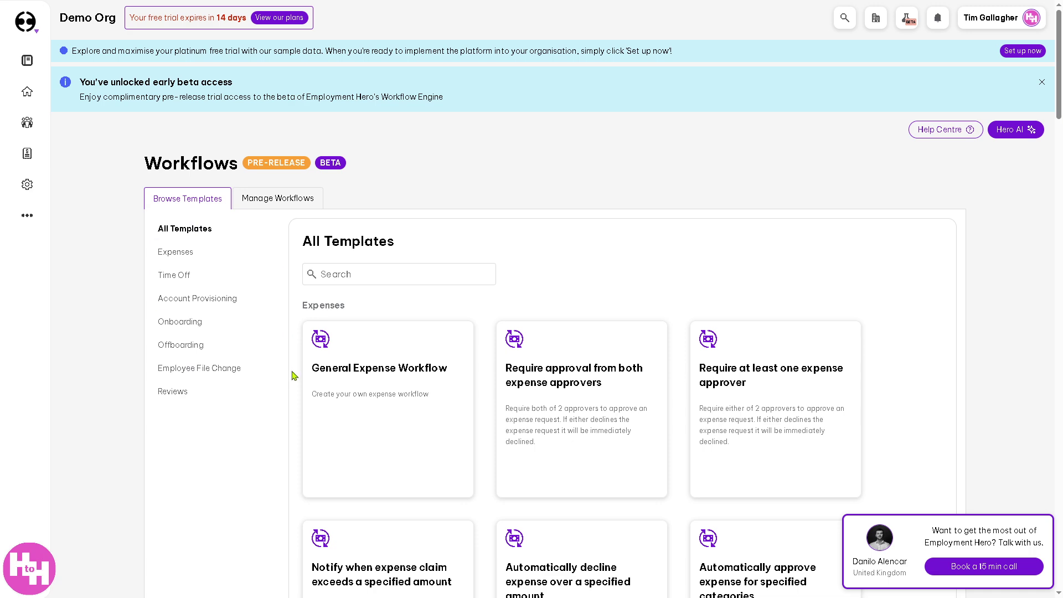
scroll(288, 385, "down", 1)
scroll(288, 390, "down", 3)
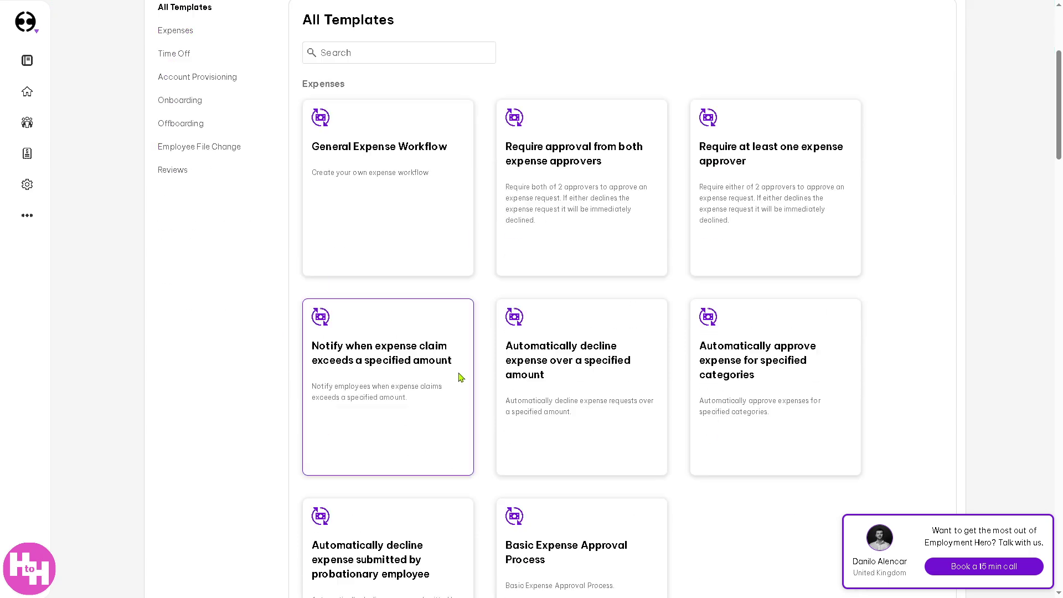
scroll(460, 374, "up", 1)
scroll(572, 382, "up", 2)
- Go to the People > Independent Contractors page
mouse_move(28, 166)
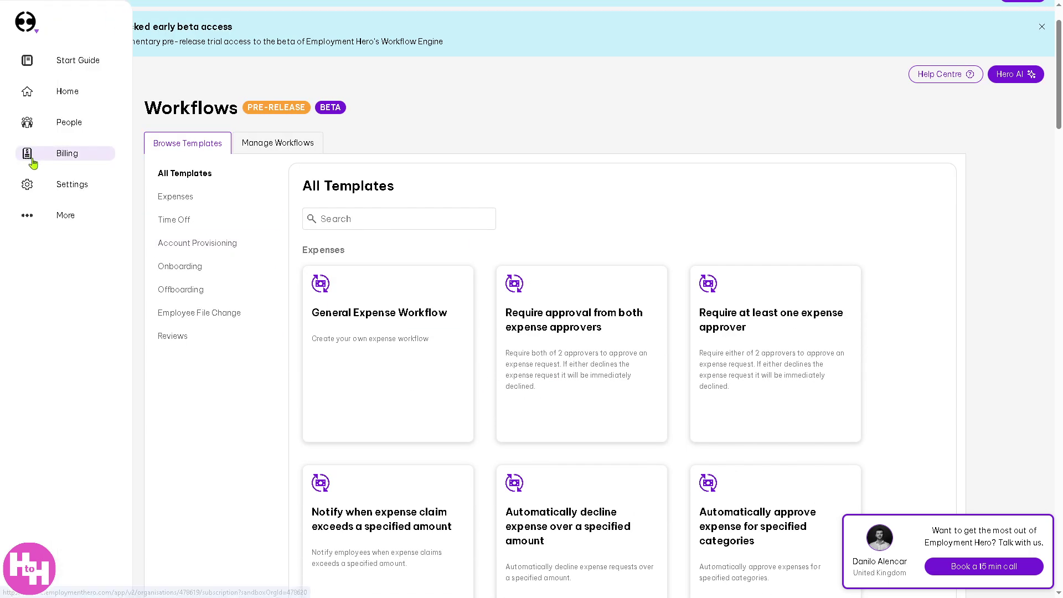
left_click(76, 132)
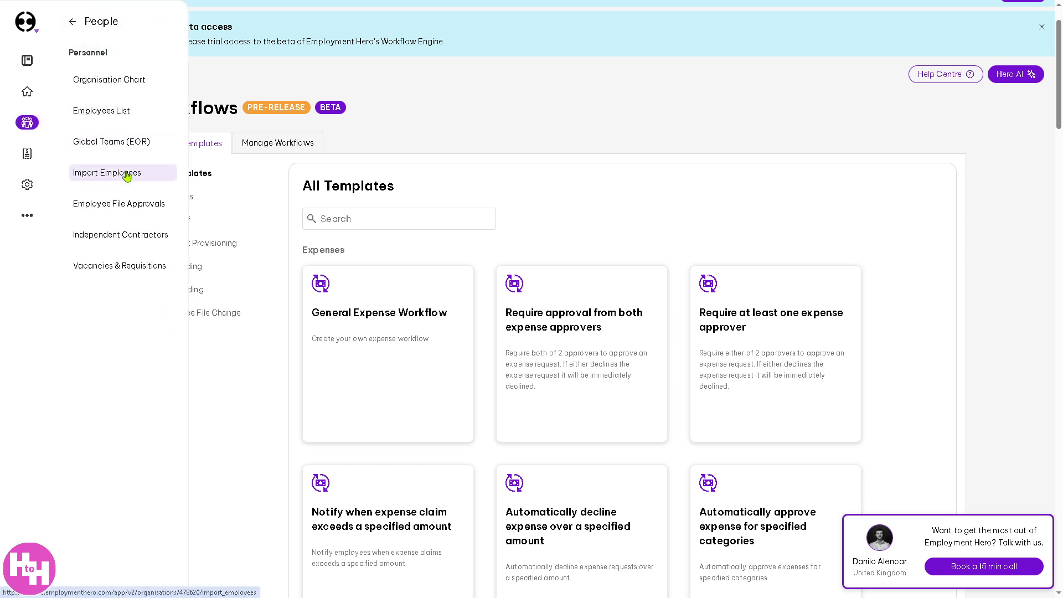
left_click(134, 242)
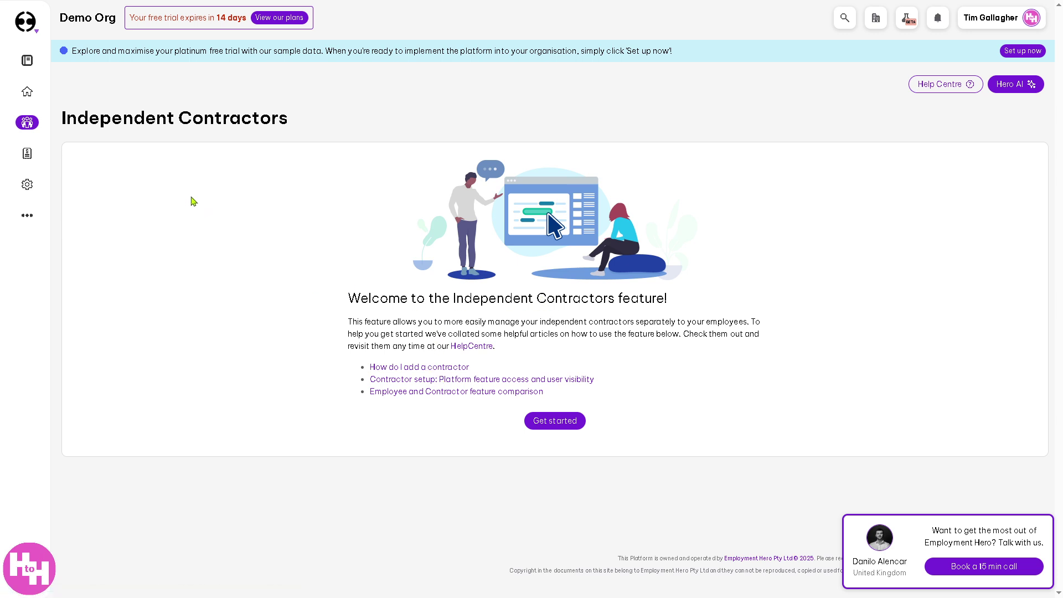
- Go to the People > Vacancies & Requisitions page
mouse_move(27, 184)
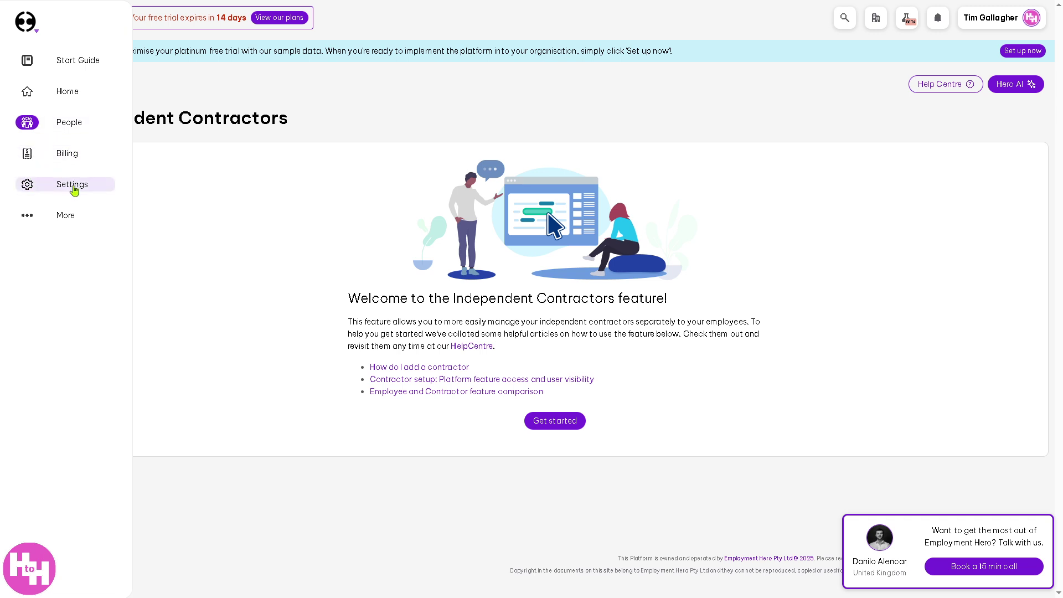
left_click(67, 131)
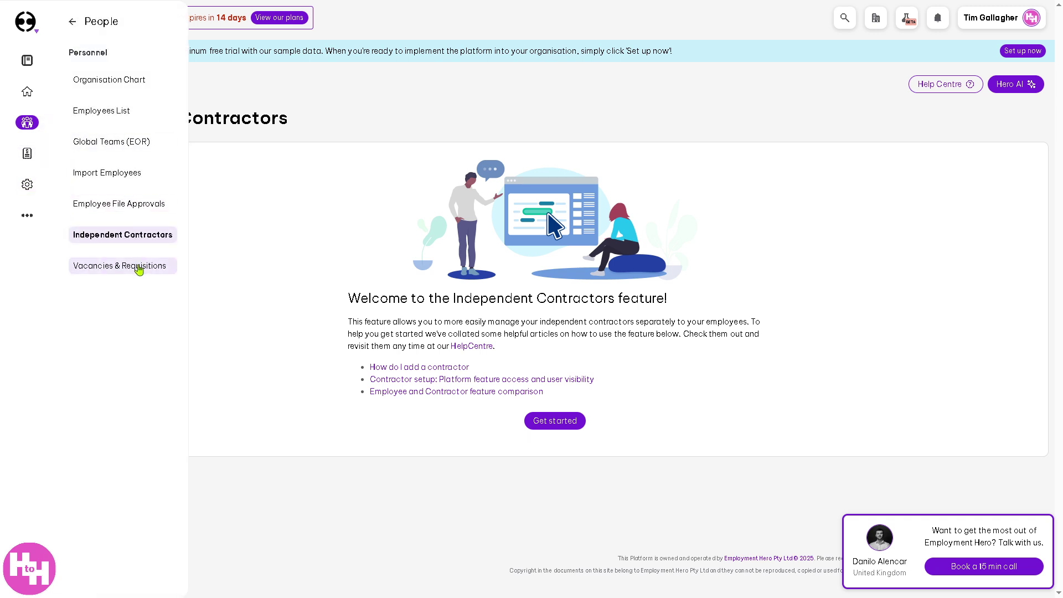
left_click(139, 269)
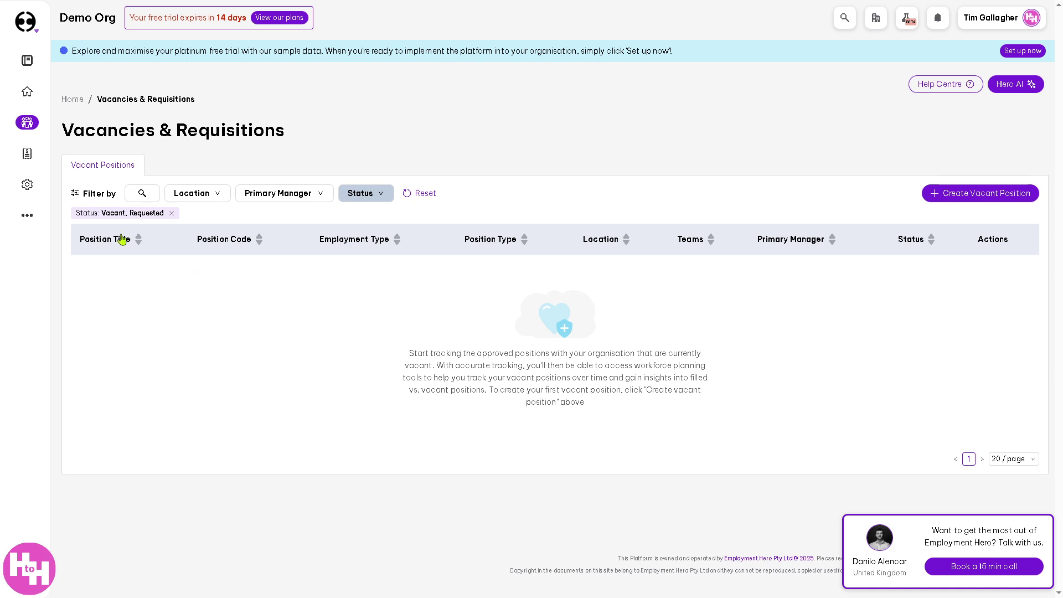
- Start a new vacant position titled Content Creator with position code 69
left_click(956, 195)
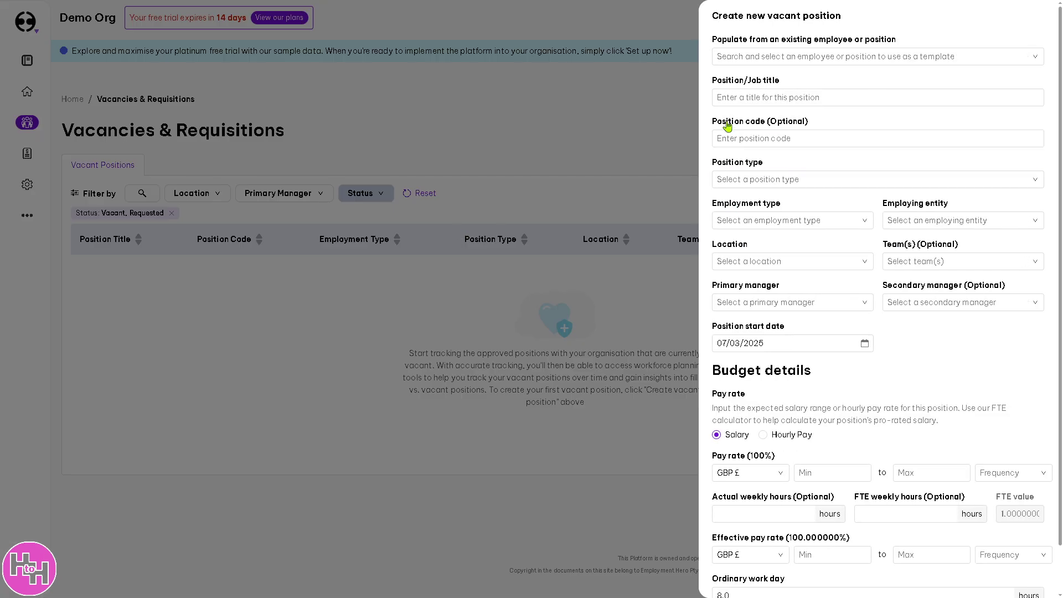
left_click(726, 105)
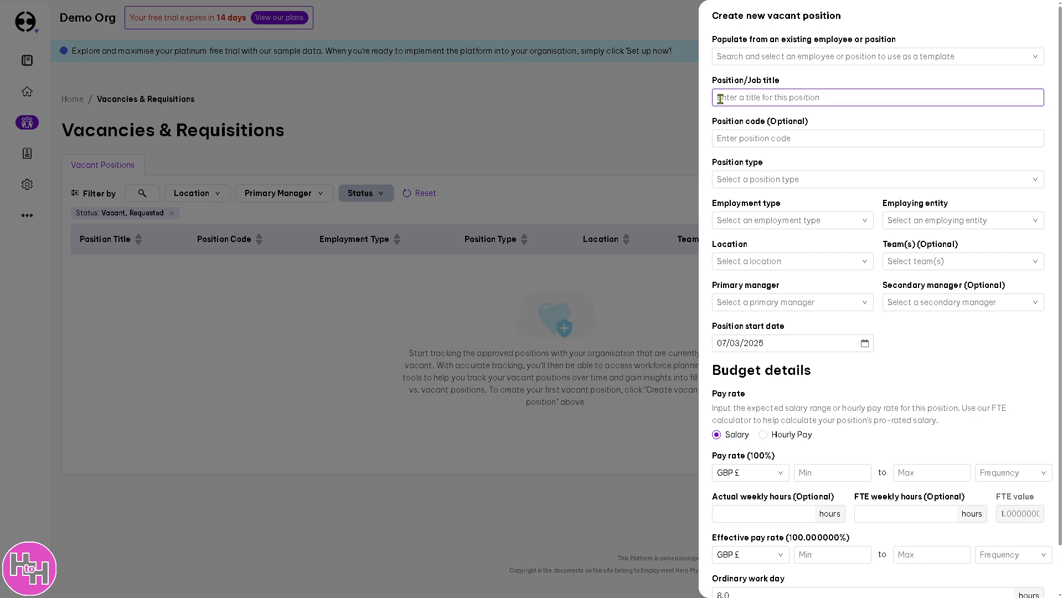
type("Content Creator")
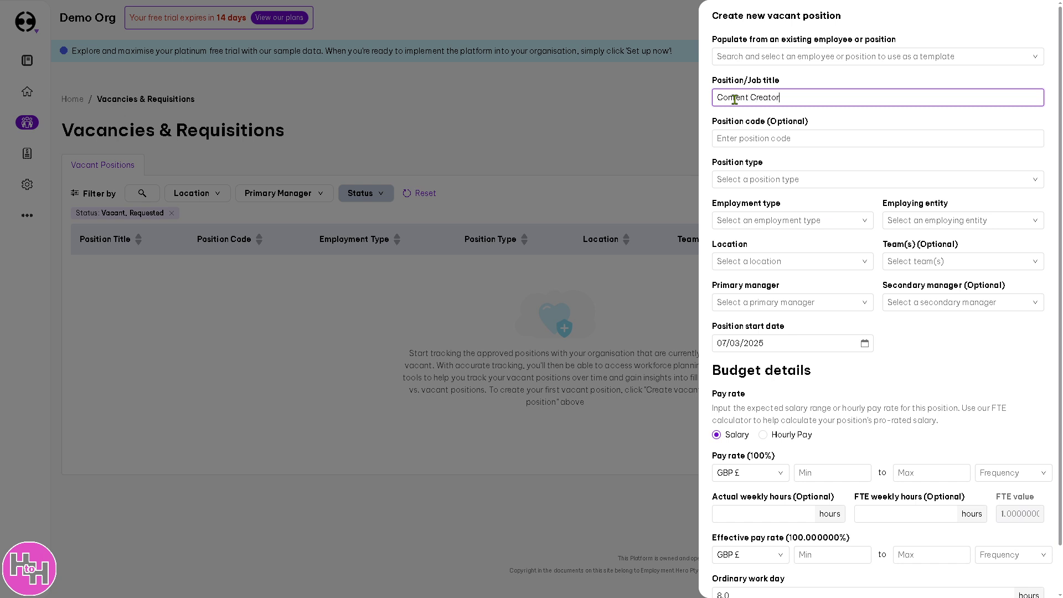
key("Tab")
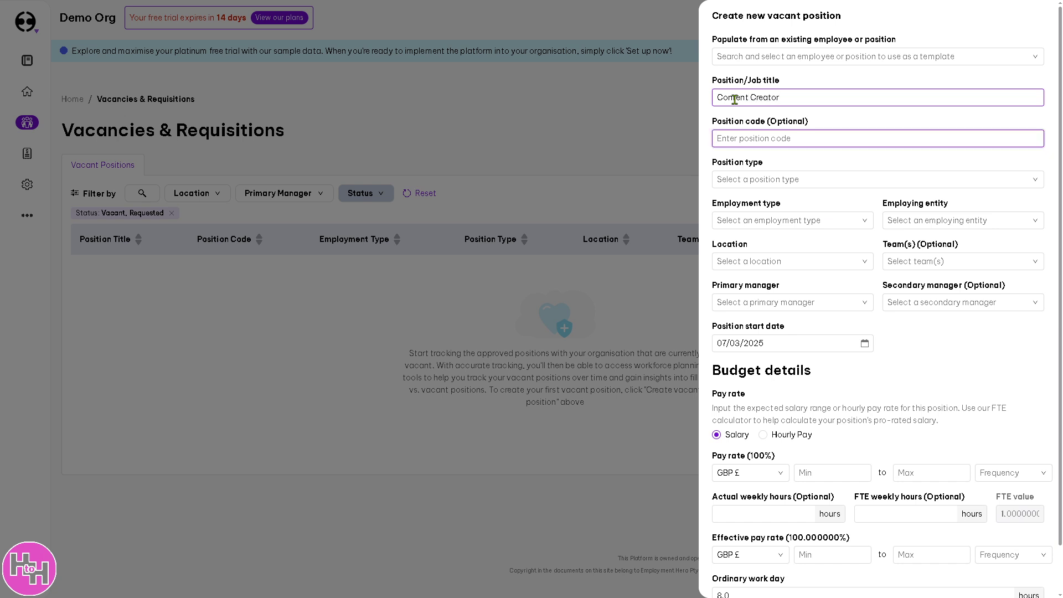
type("69")
- Set it to Permanent, Full Time, Your Company, London, and team Sales & Operations
left_click(801, 179)
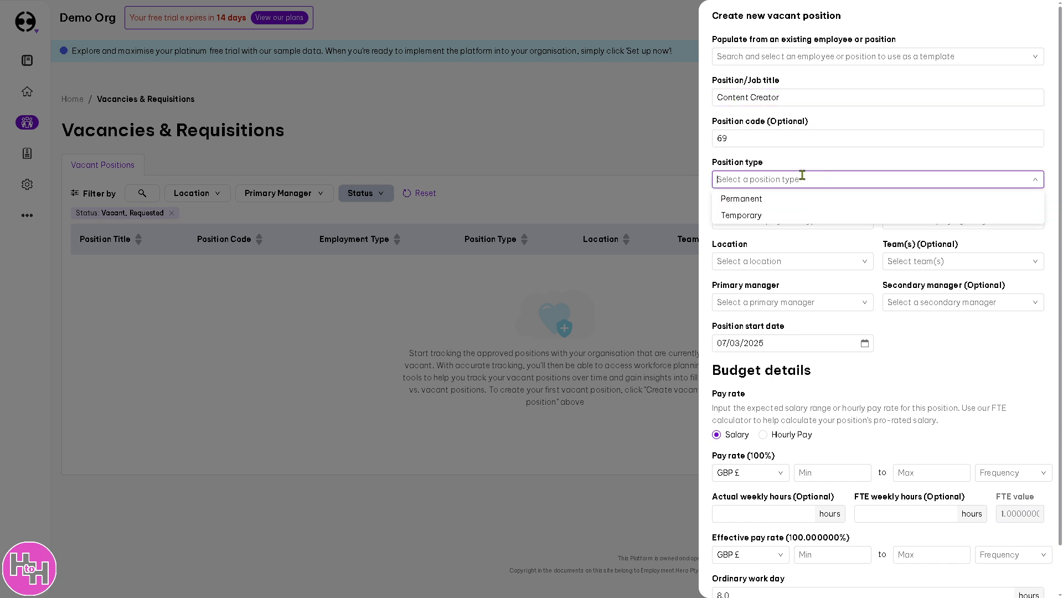
left_click(748, 206)
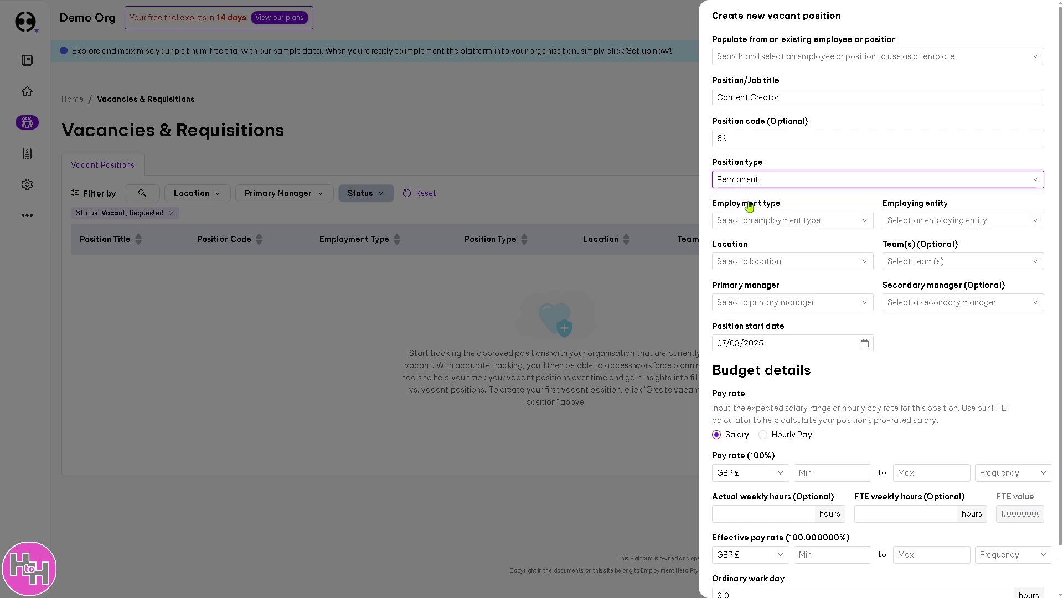
left_click(809, 220)
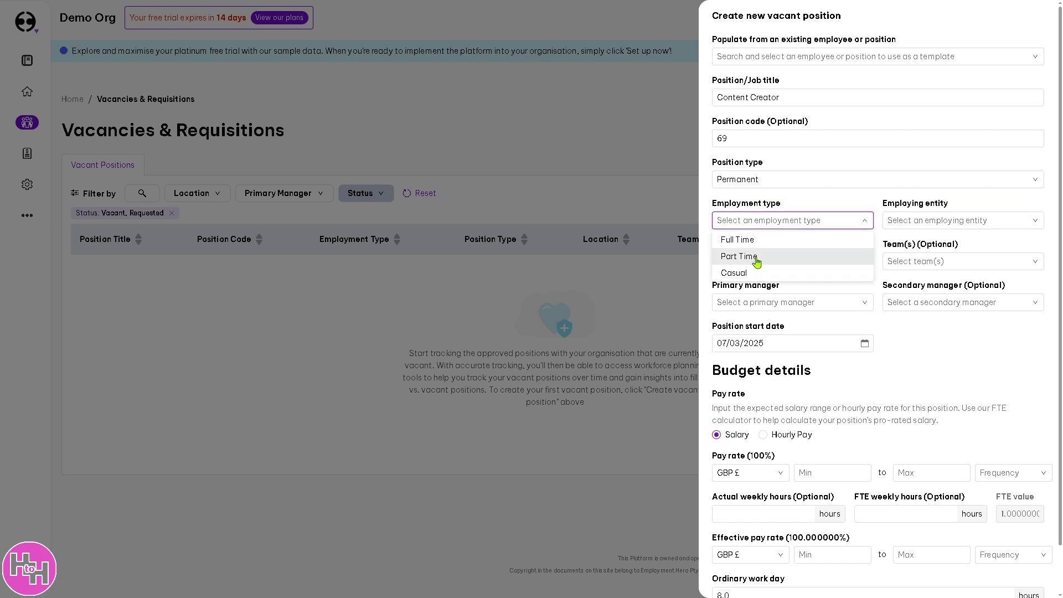
left_click(756, 244)
left_click(949, 221)
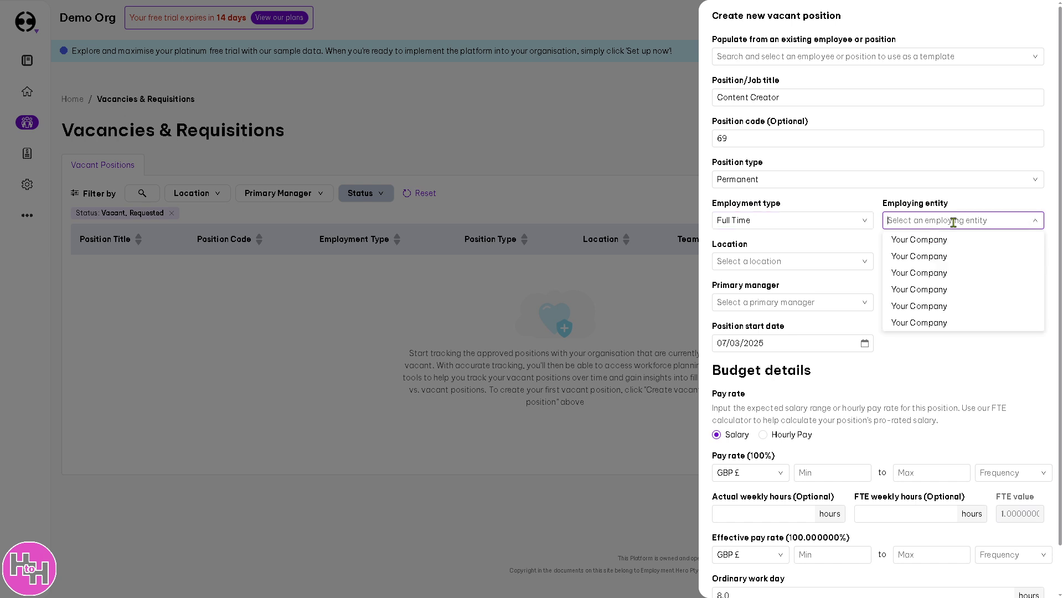
left_click(926, 243)
left_click(842, 261)
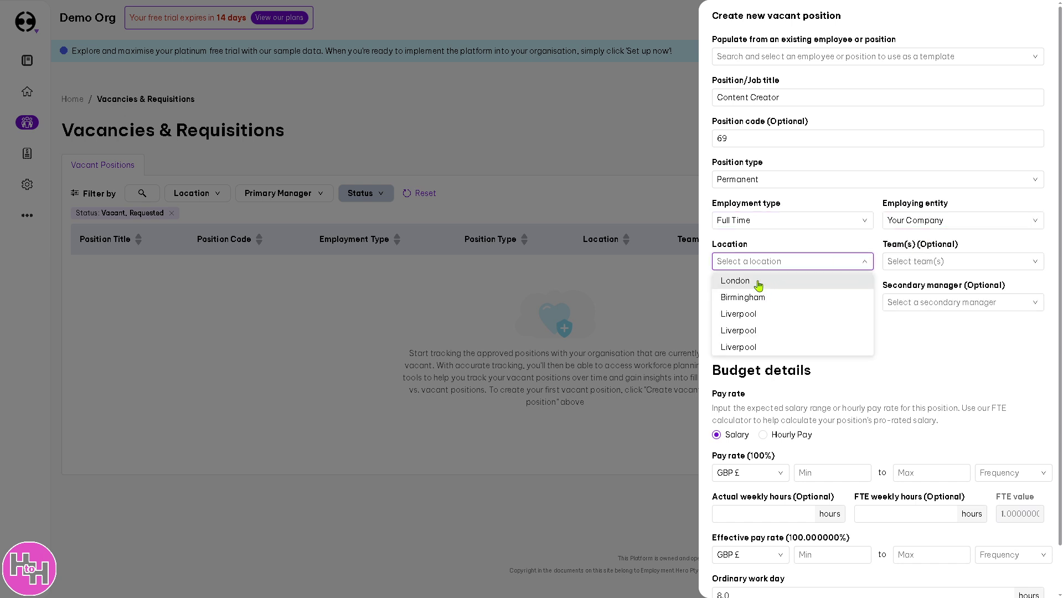
left_click(758, 282)
left_click(944, 261)
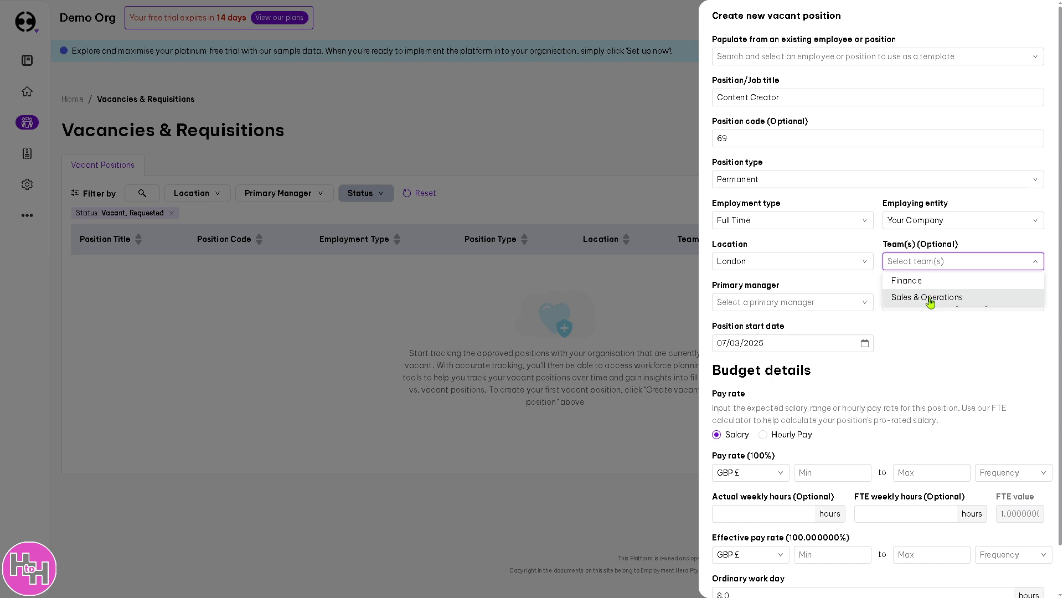
left_click(928, 299)
- Assign the primary and secondary managers and attempt to save
left_click(837, 304)
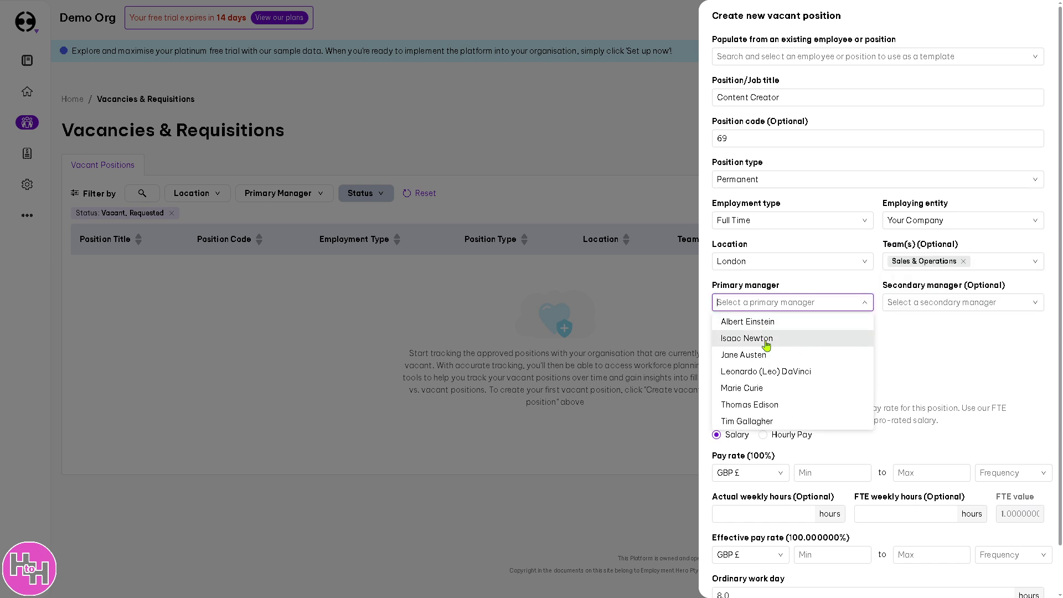
left_click(765, 361)
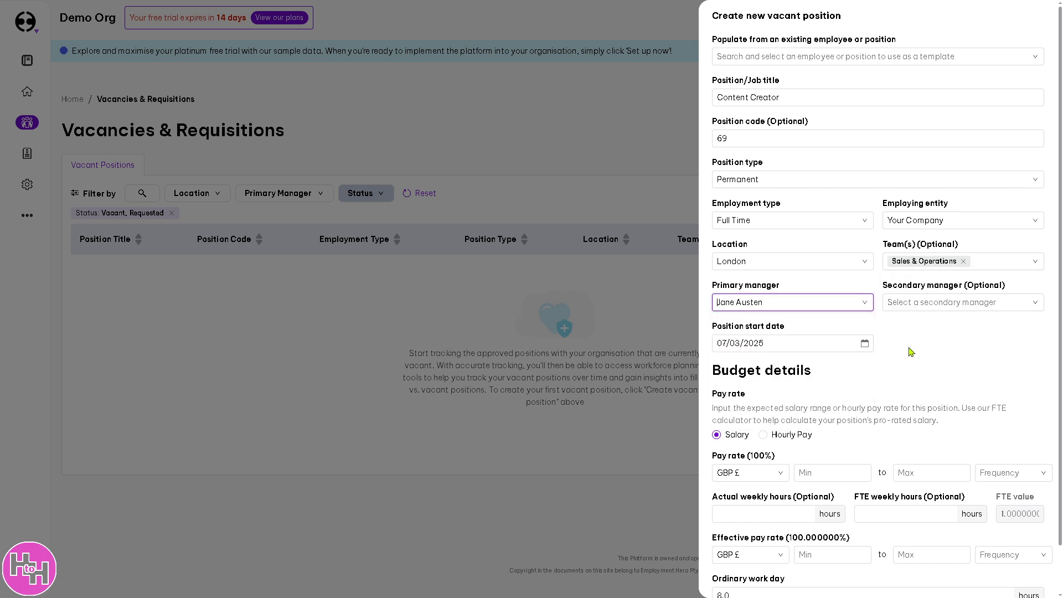
left_click(934, 302)
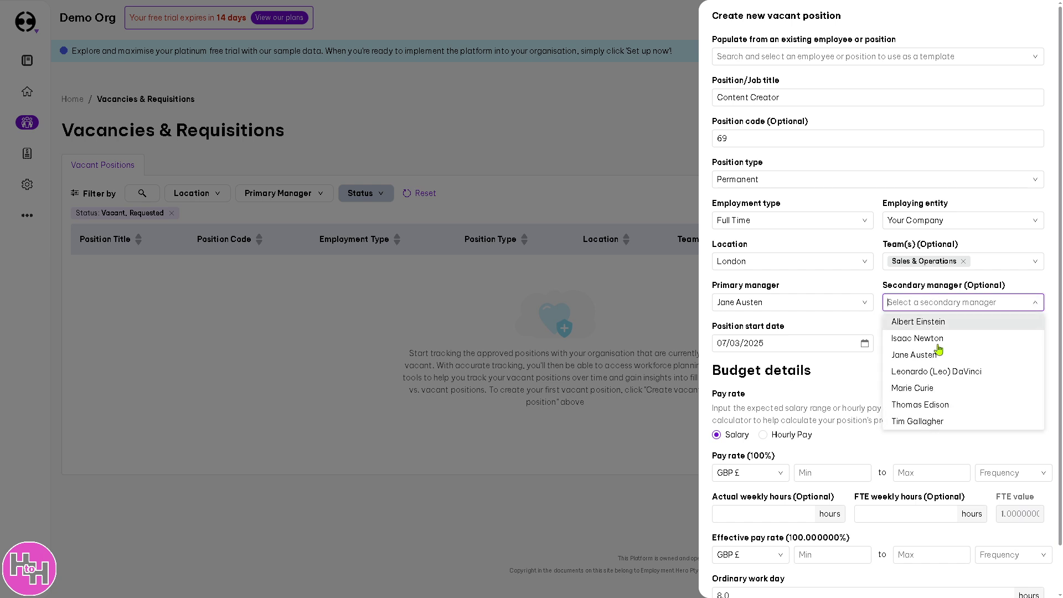
left_click(920, 406)
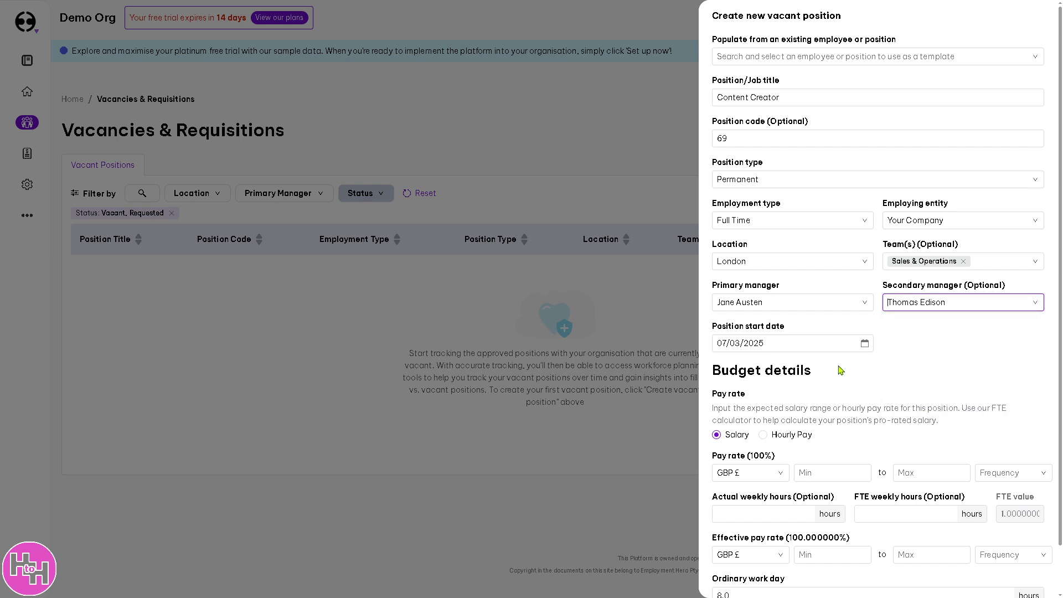
scroll(834, 383, "down", 1)
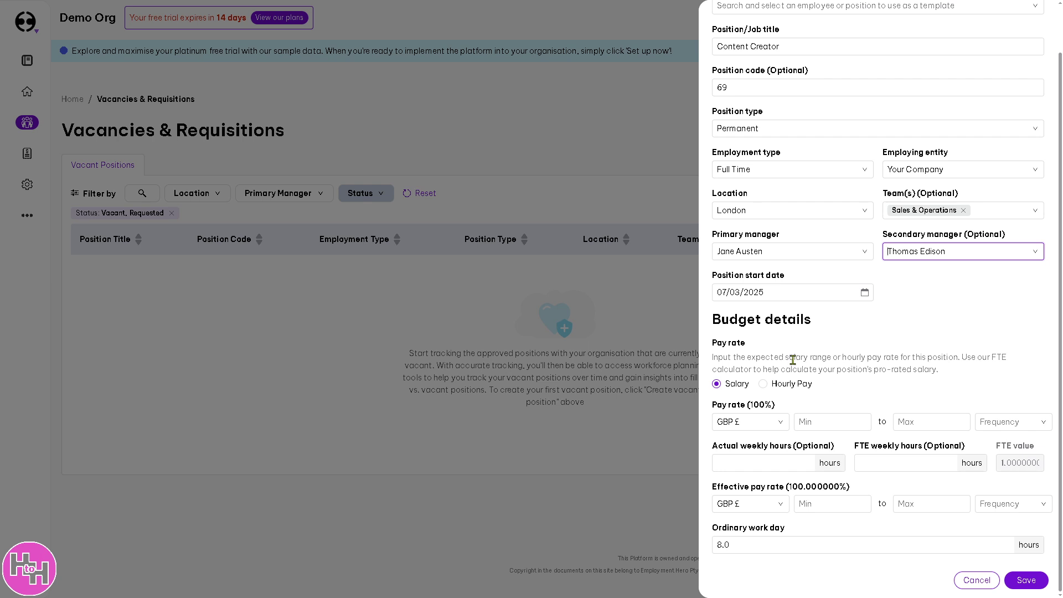
left_click(1028, 581)
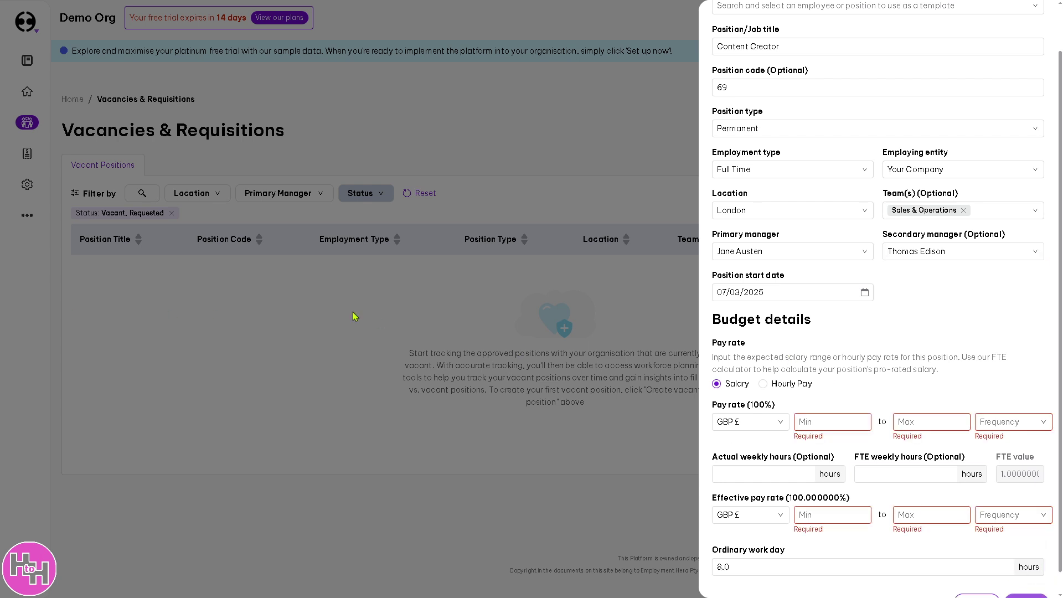
- Enter an effective pay rate of 411 to 111111 per Annum and save the position
left_click(827, 513)
type("411")
left_click(916, 518)
type("111111")
left_click(995, 514)
type("11")
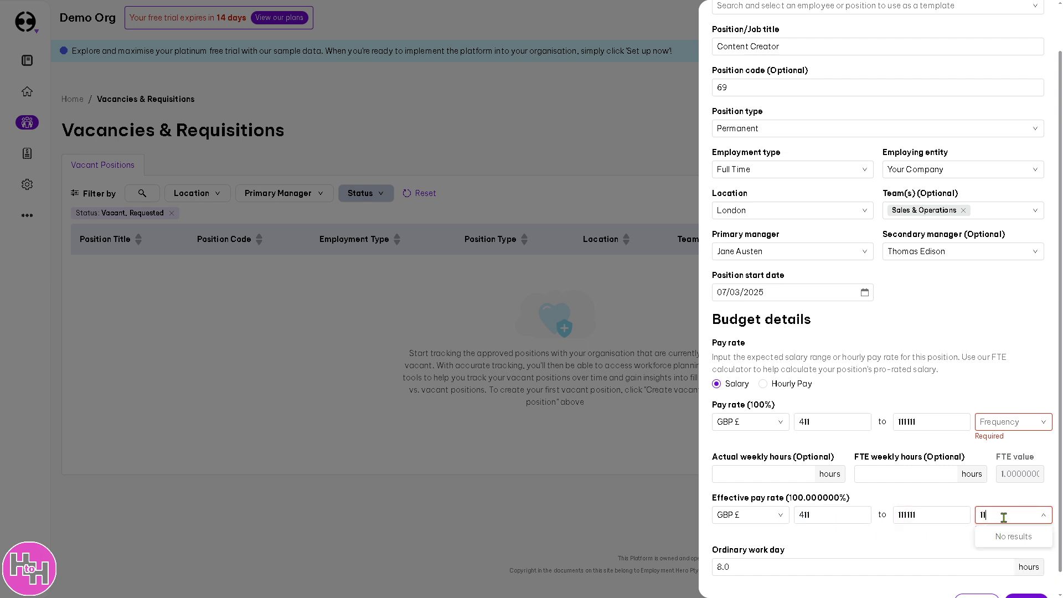
left_click(980, 515)
left_click(996, 532)
left_click(1017, 579)
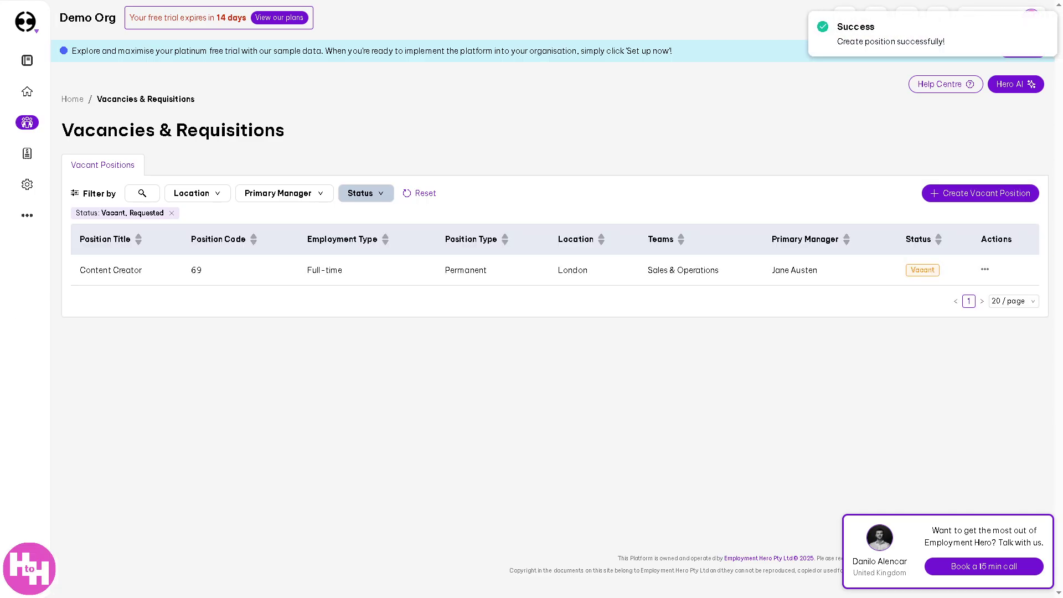
- Return to the Home dashboard and show its Feature Guides tab
mouse_move(29, 66)
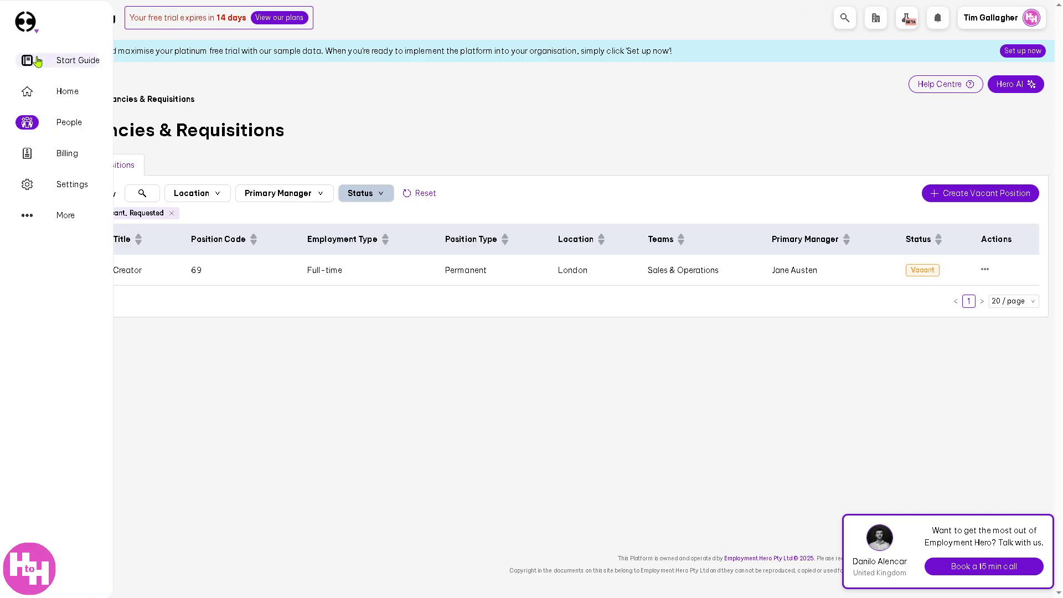
left_click(74, 100)
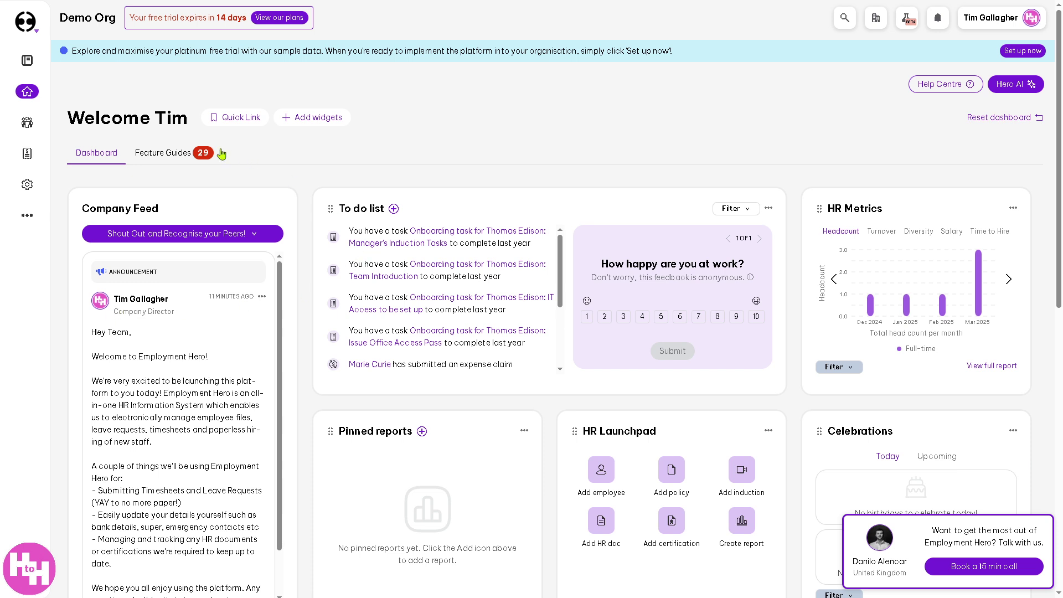
left_click(172, 157)
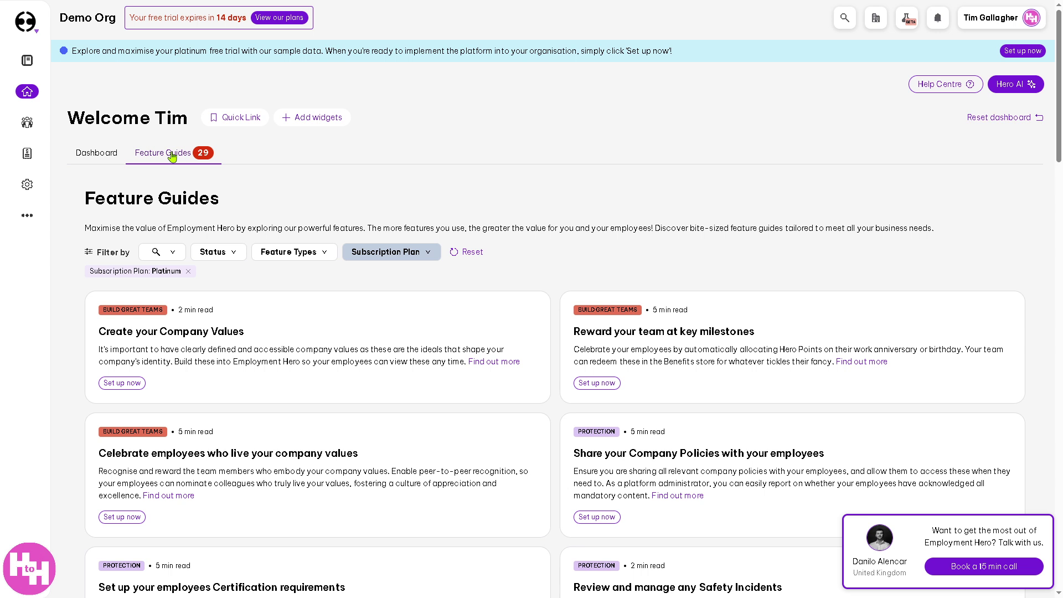